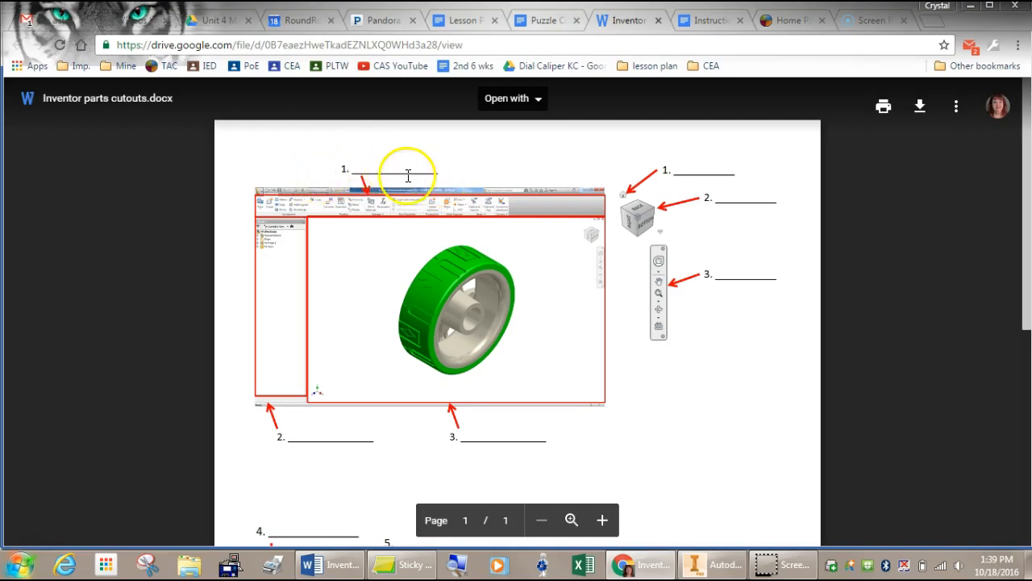
Compare the worksheet's main screen areas 1 to 3 with the ribbon, model browser and graphics window in Inventor.
click(711, 564)
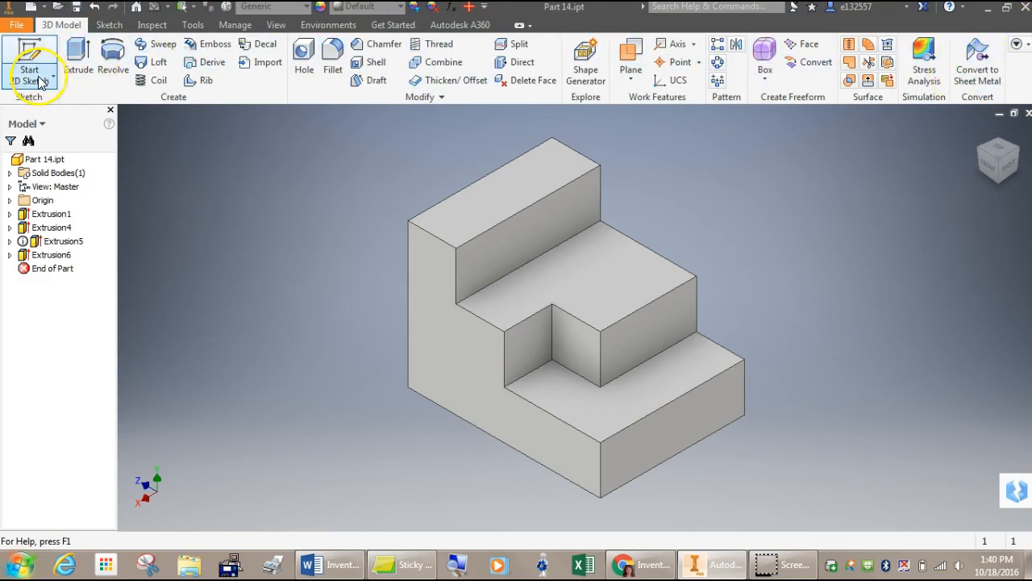
click(674, 558)
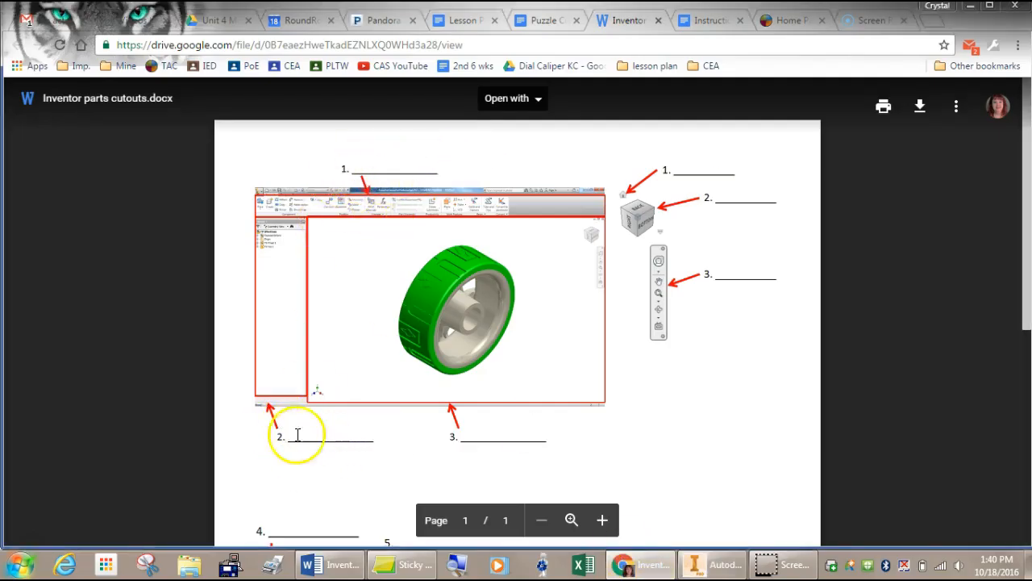
click(713, 561)
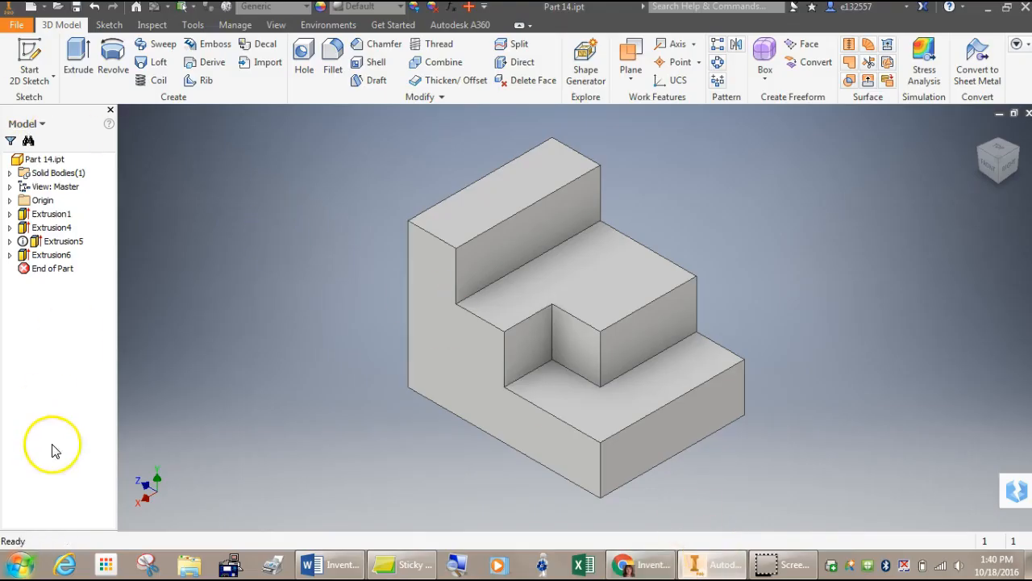
click(45, 159)
click(63, 412)
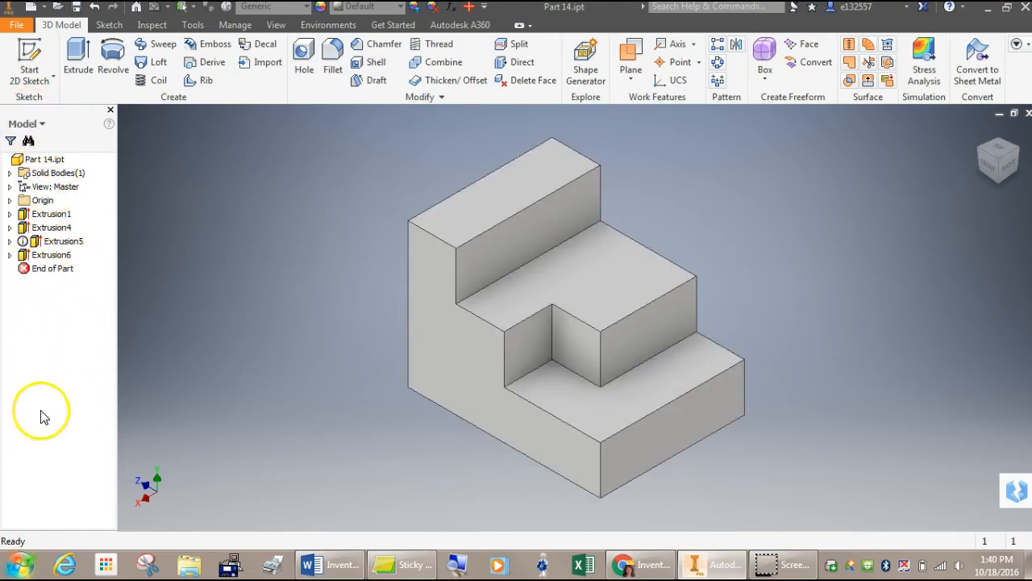
click(728, 568)
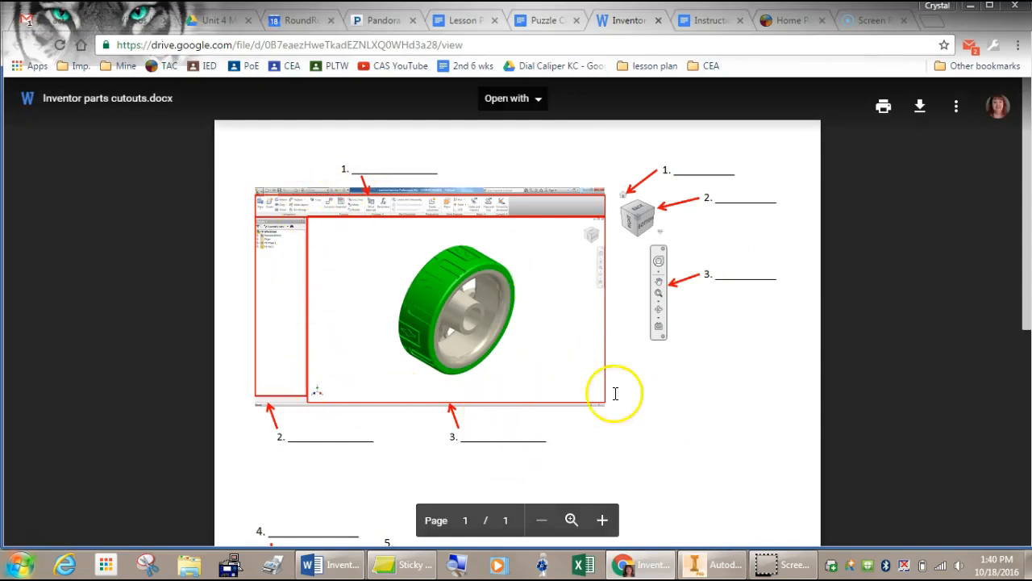
click(709, 565)
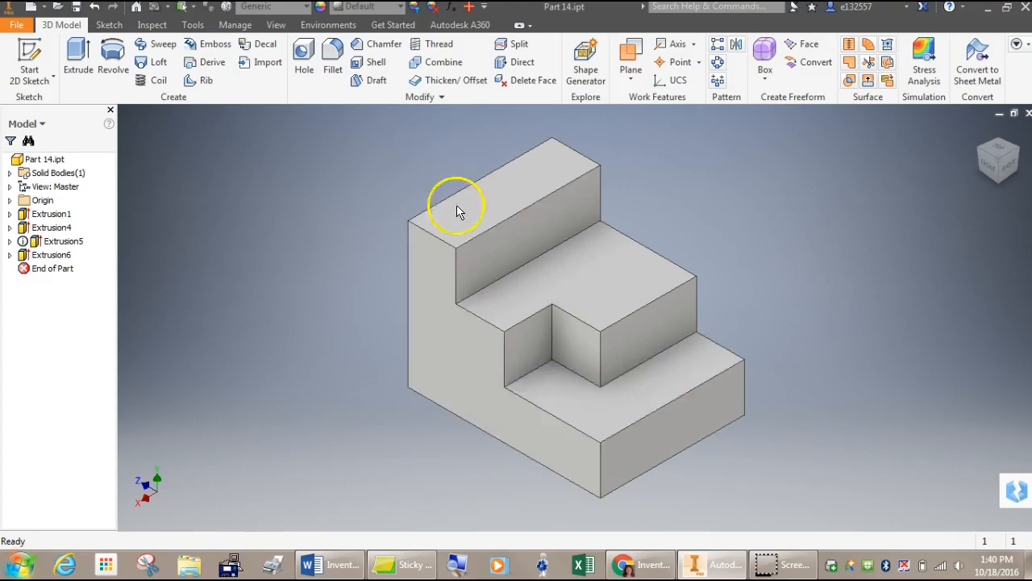
click(663, 573)
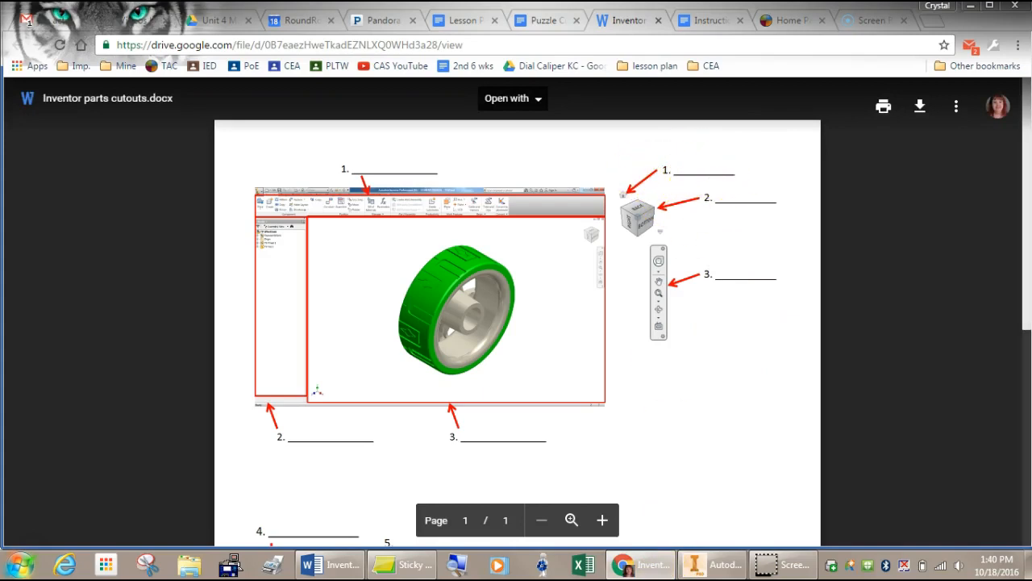
Switch to Inventor and use the ViewCube to view the stepped part from the right and back, returning to the home view.
click(721, 564)
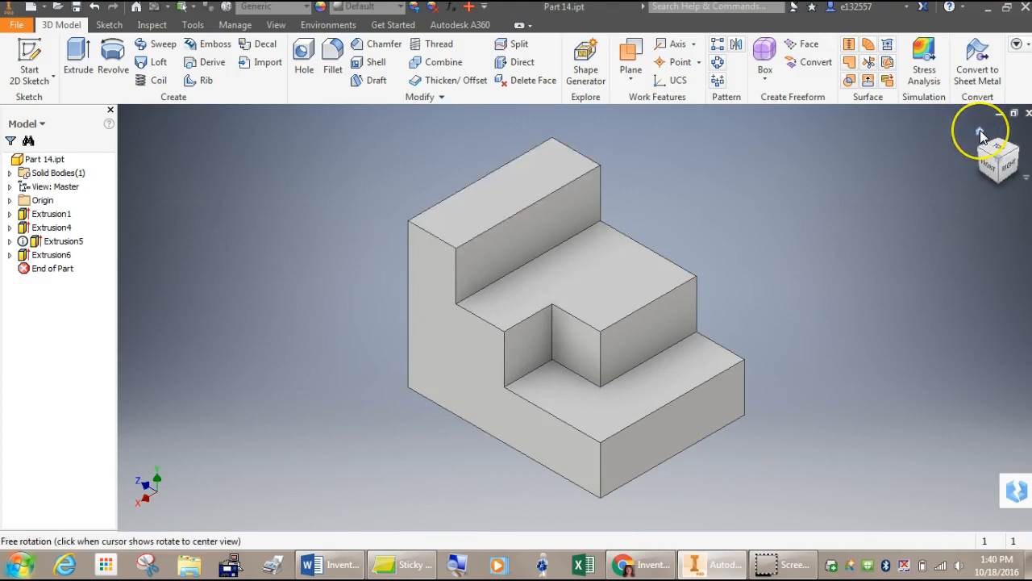
click(980, 131)
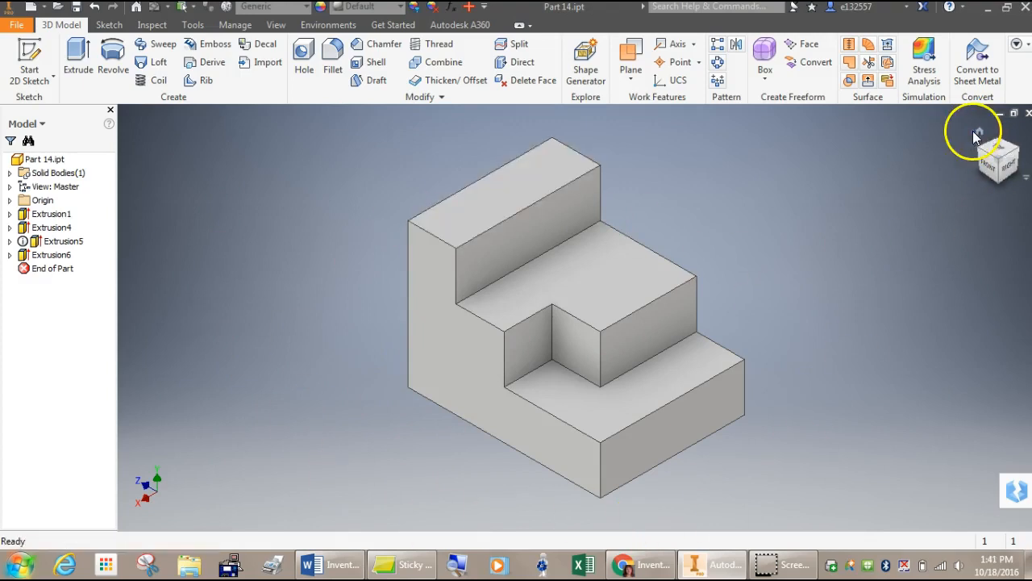
click(1002, 163)
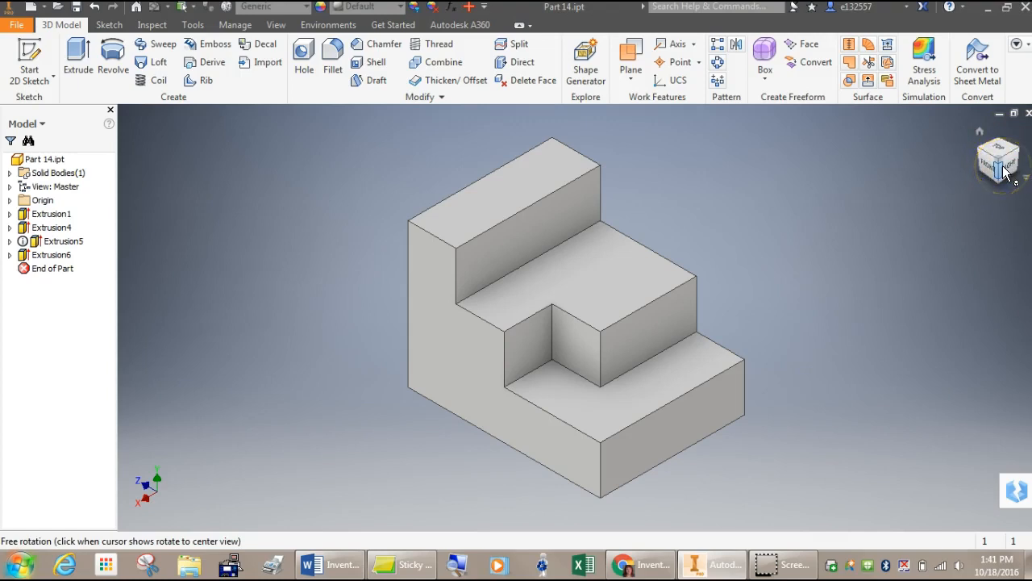
click(1008, 167)
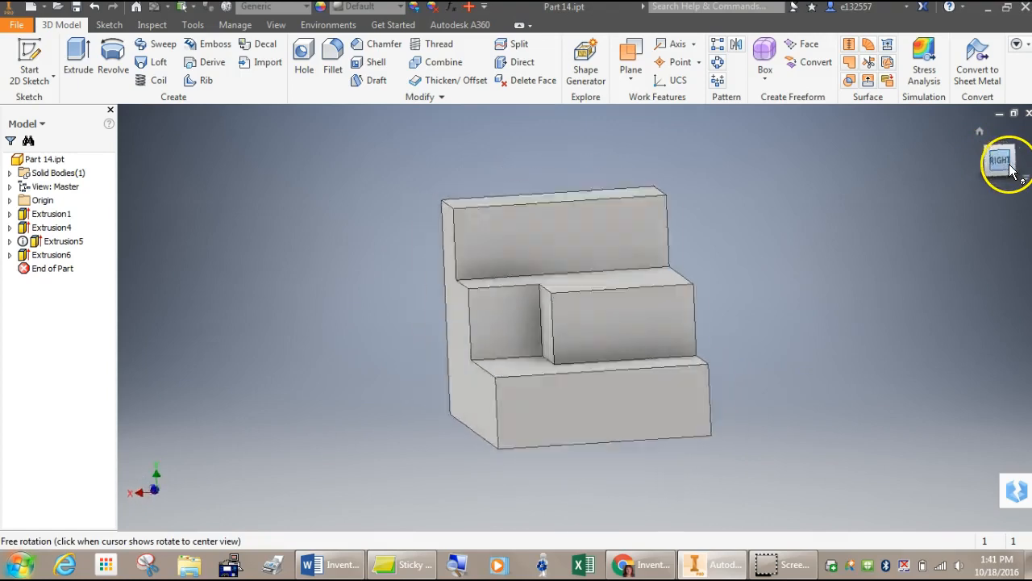
click(1022, 163)
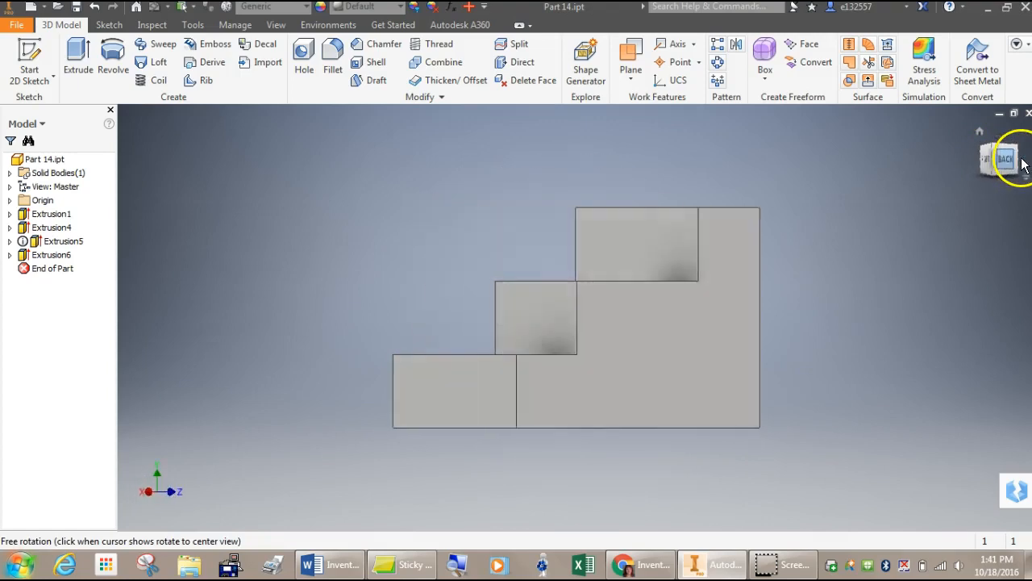
click(1027, 140)
click(1018, 132)
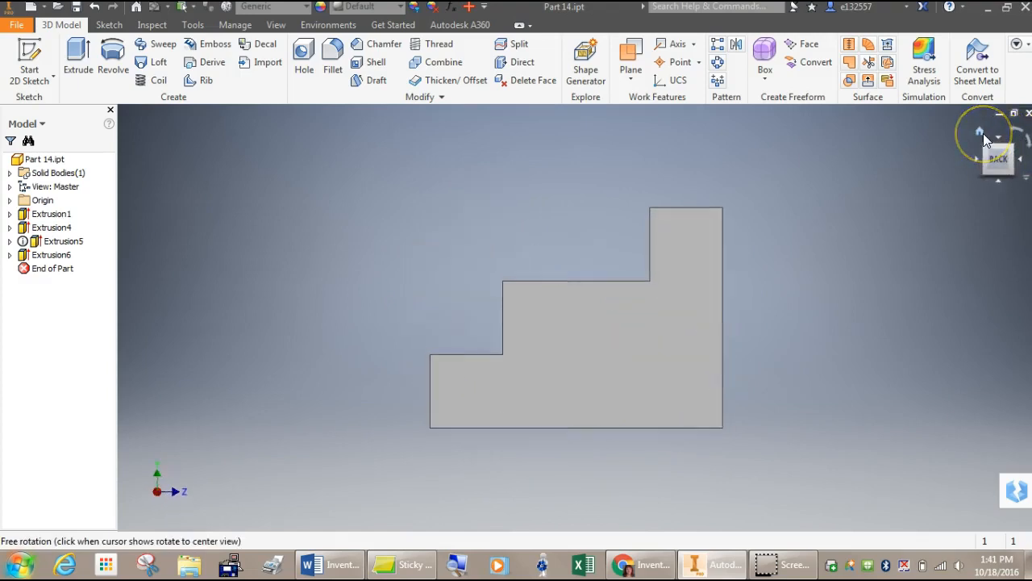
click(981, 131)
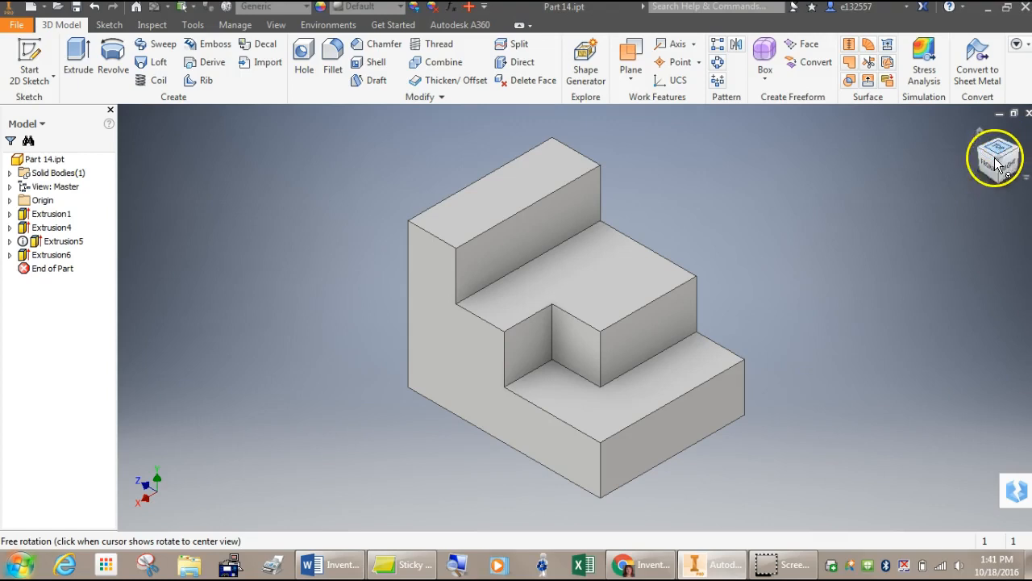
right_click(1026, 184)
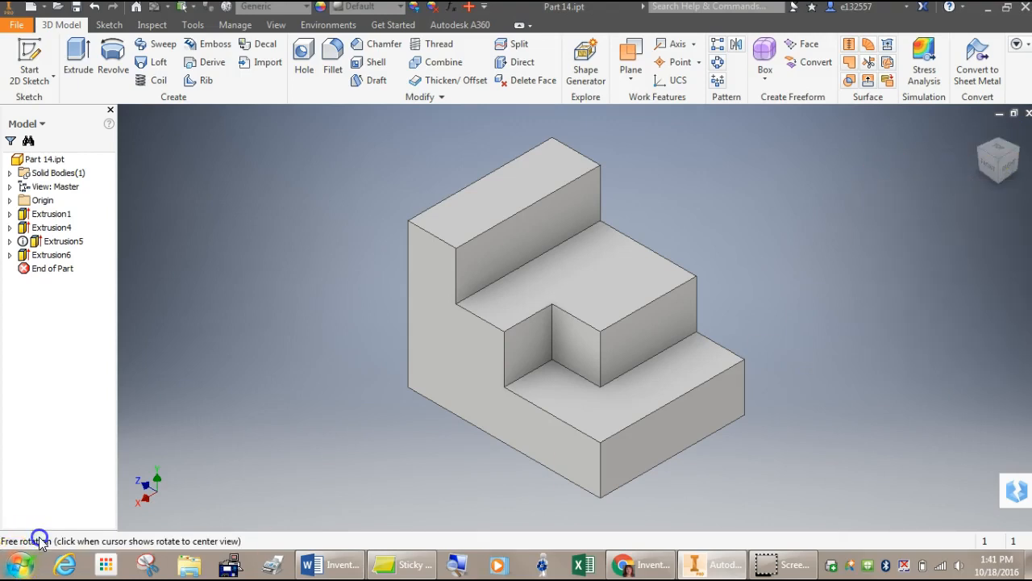
Check navigation item 3 on the worksheet in Chrome and display the matching navigation bar in Inventor's part window.
click(635, 565)
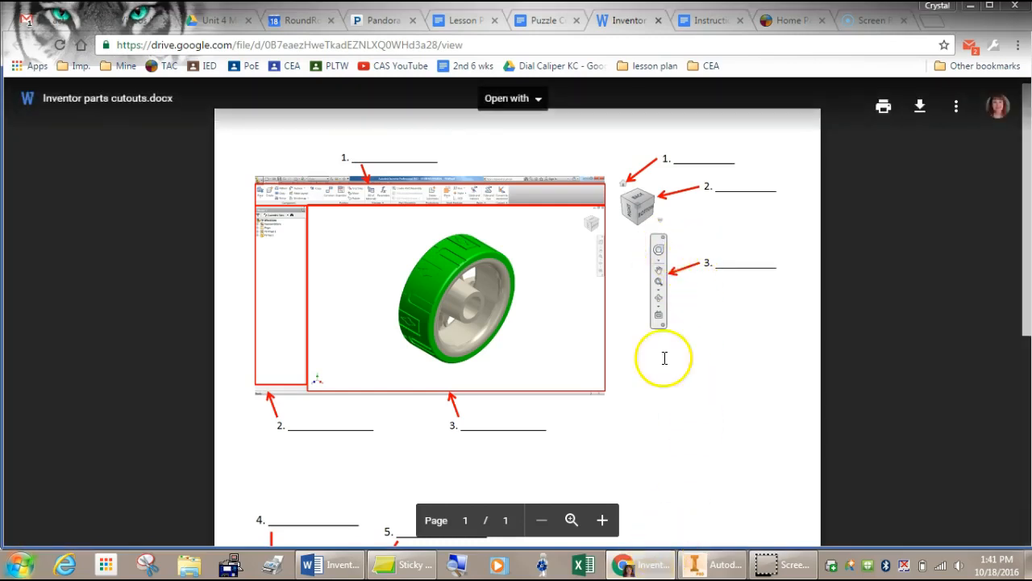
click(736, 567)
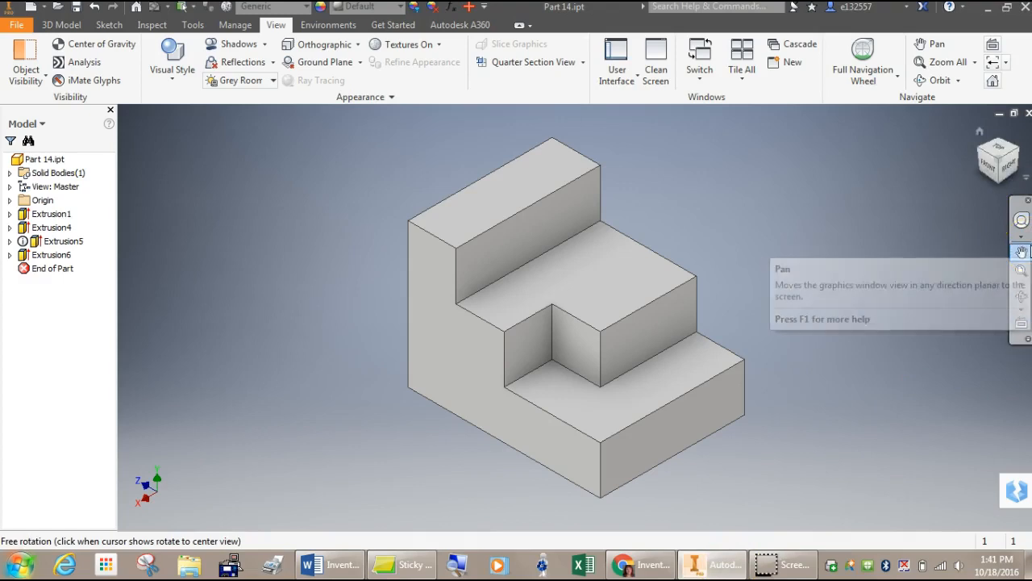
click(1022, 214)
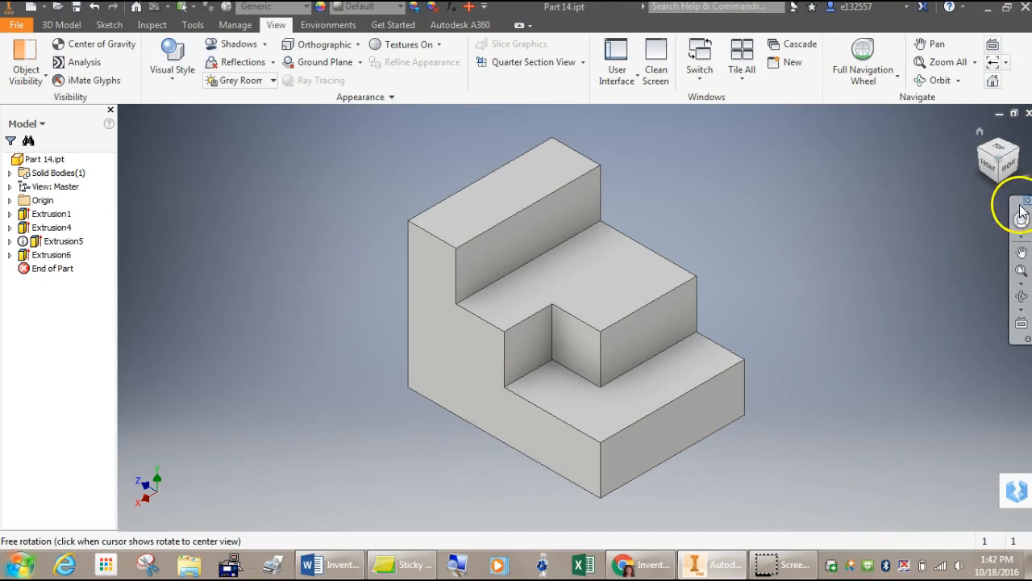
click(1028, 180)
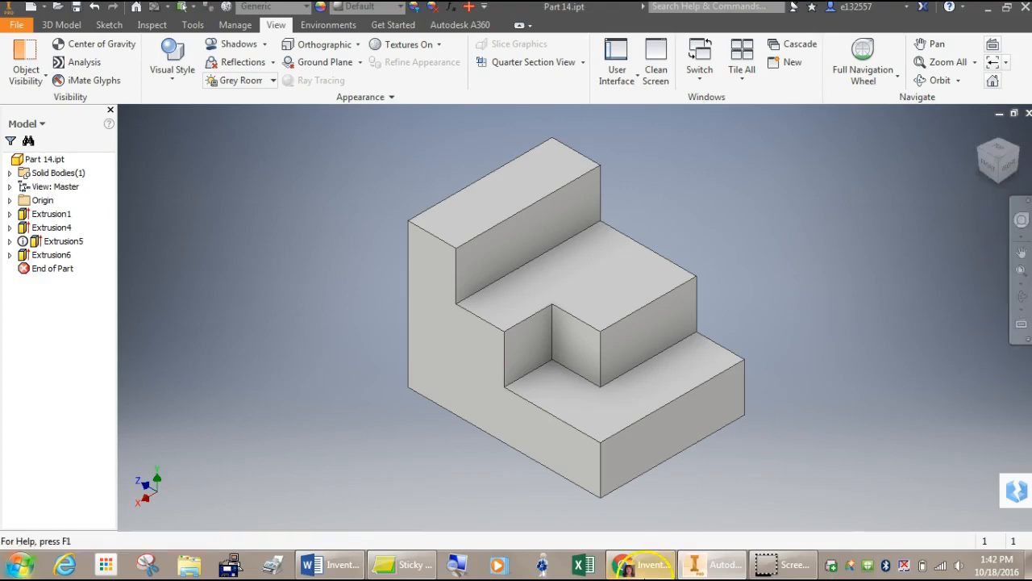
Compare worksheet items 4 and 5 with the application menu and quick access commands in Inventor.
click(644, 565)
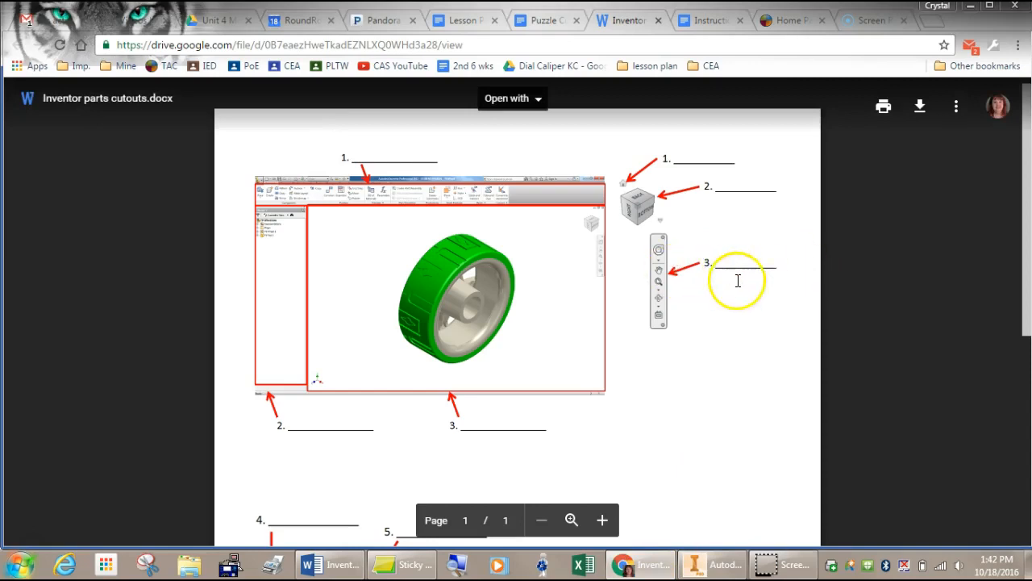
scroll(728, 308, down, 5)
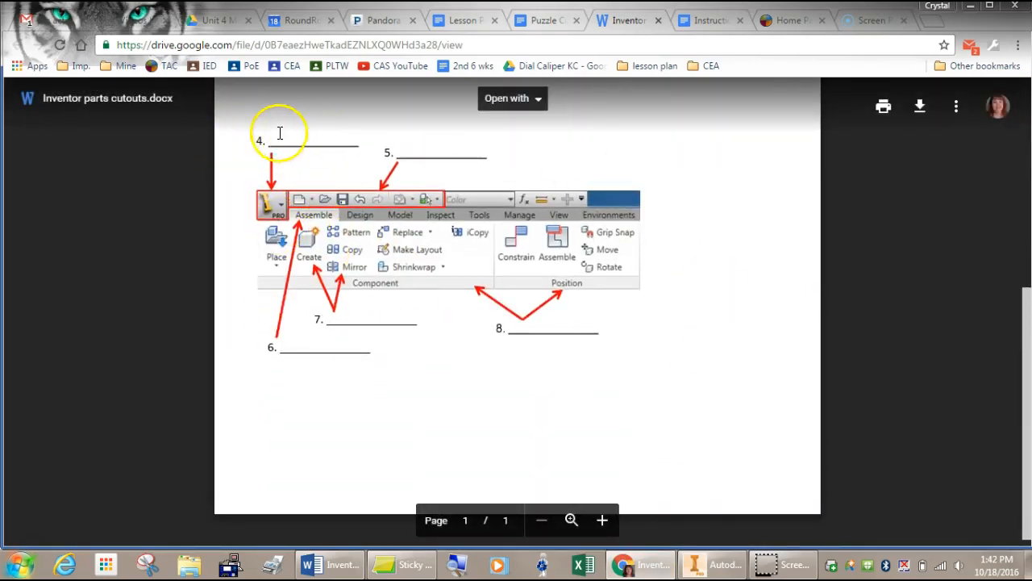
click(717, 565)
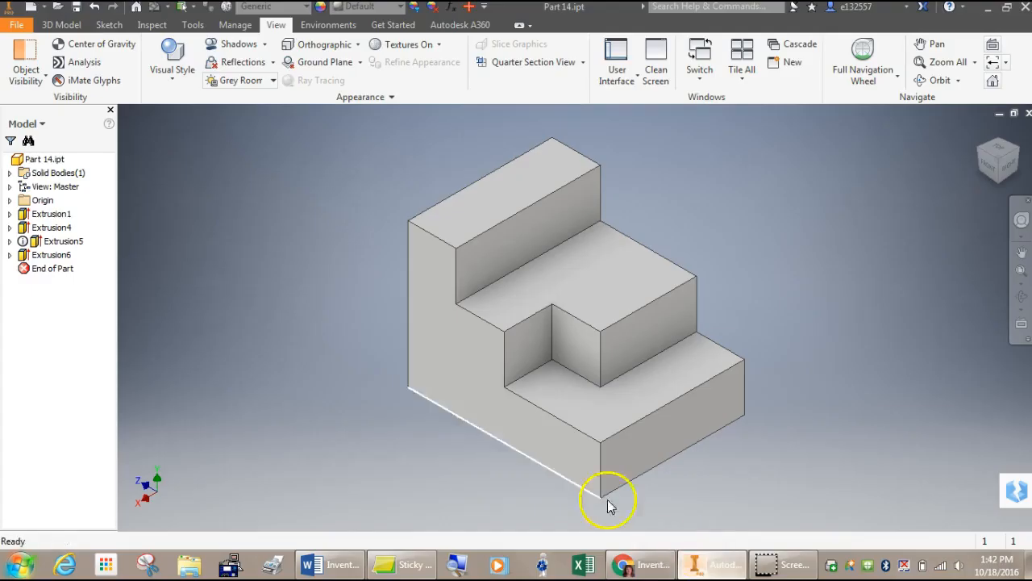
click(7, 8)
click(121, 206)
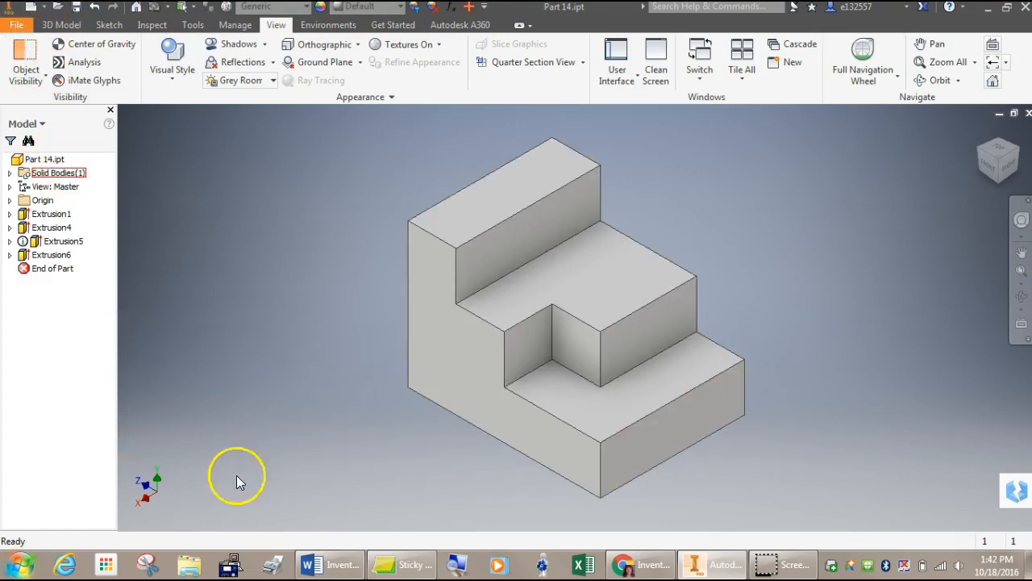
Compare worksheet item 6 with Inventor's Sketch, Inspect, Tools, Manage, View and Environments command sets, returning to 3D Model.
click(649, 565)
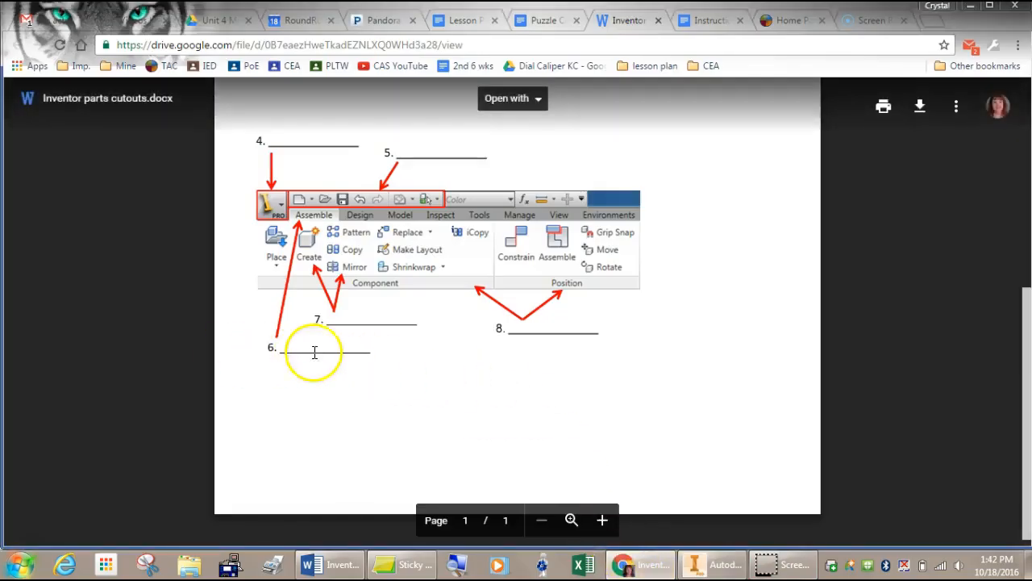
click(708, 567)
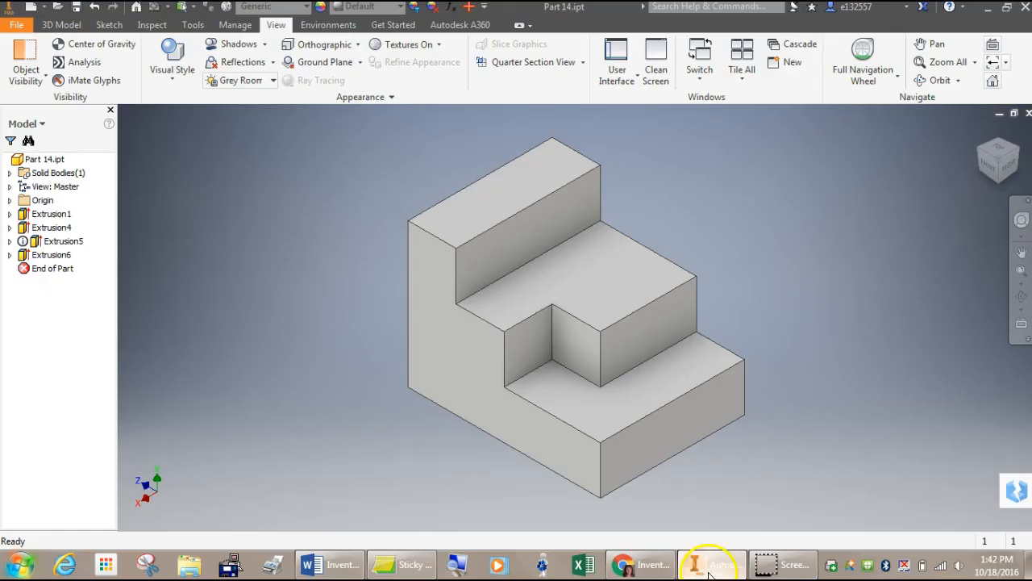
click(108, 24)
click(62, 25)
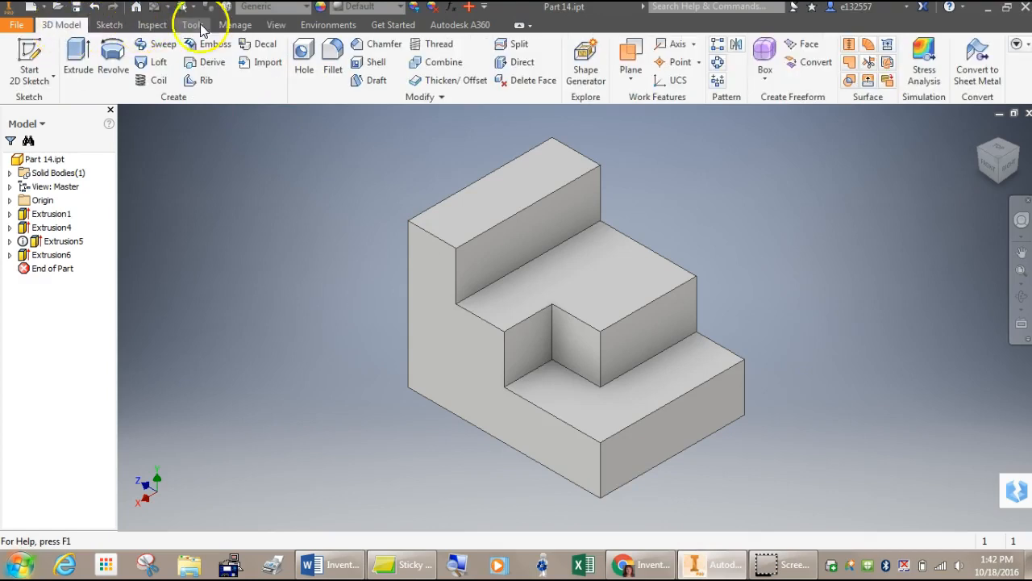
click(151, 26)
click(194, 26)
click(242, 27)
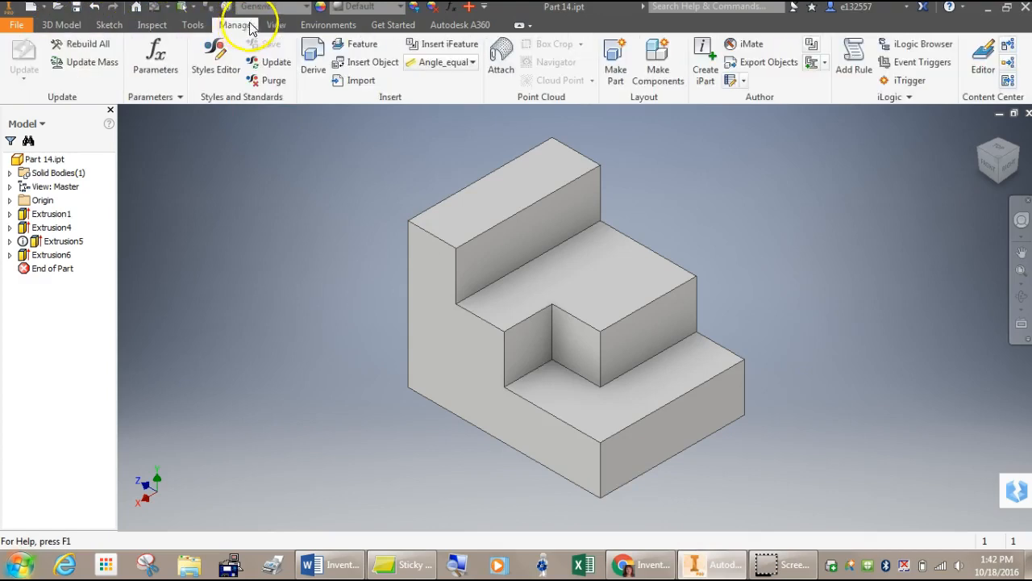
click(276, 26)
click(326, 26)
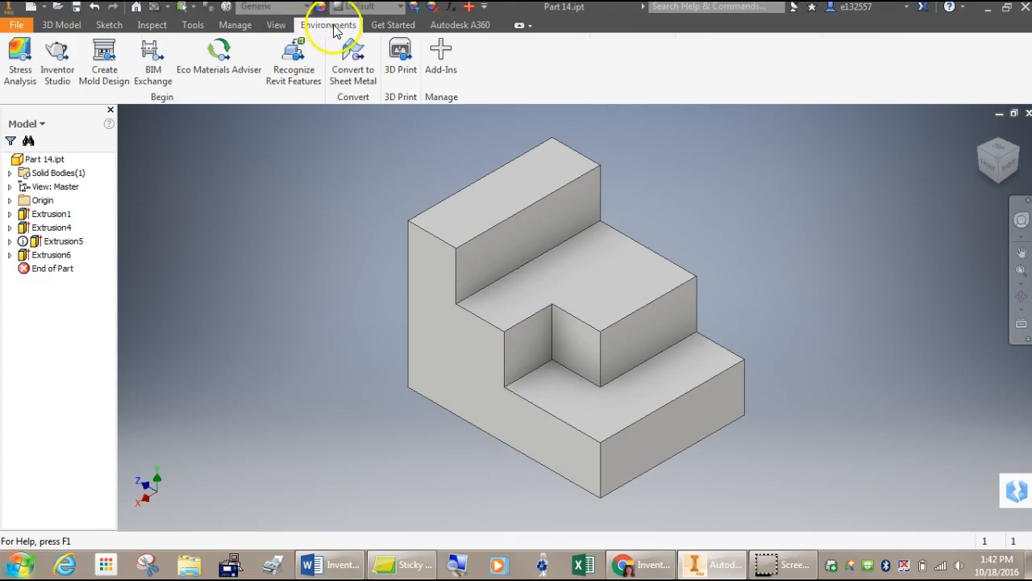
click(64, 27)
click(43, 42)
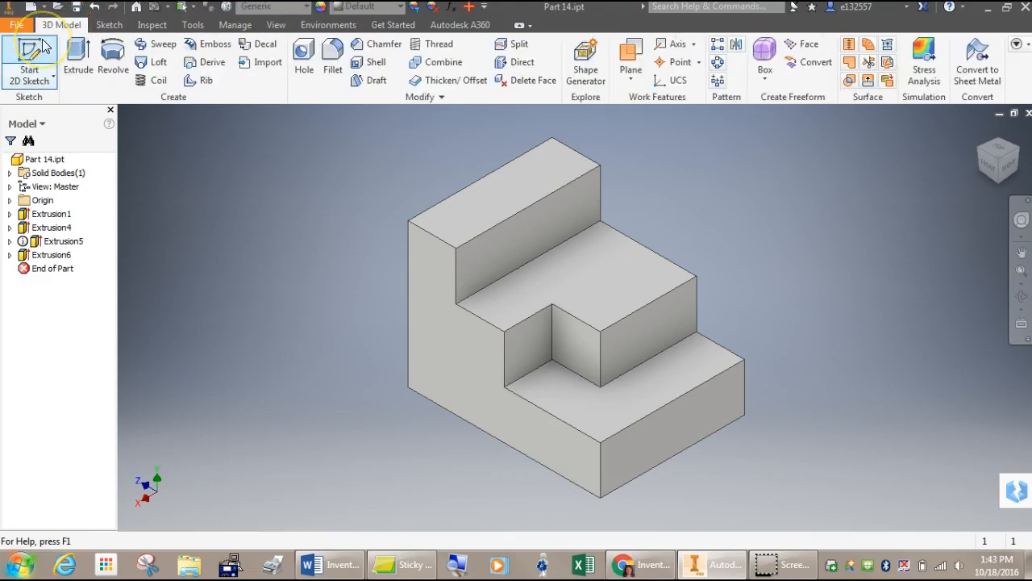
click(58, 29)
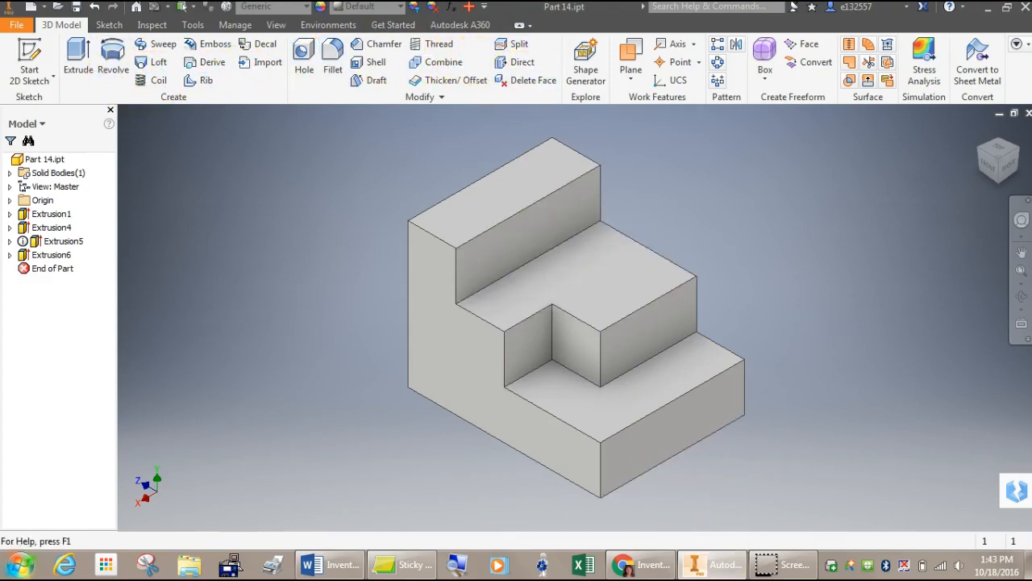
Compare worksheet items 7 and 8 with the individual commands and command groups for 3D modelling in Inventor.
click(643, 564)
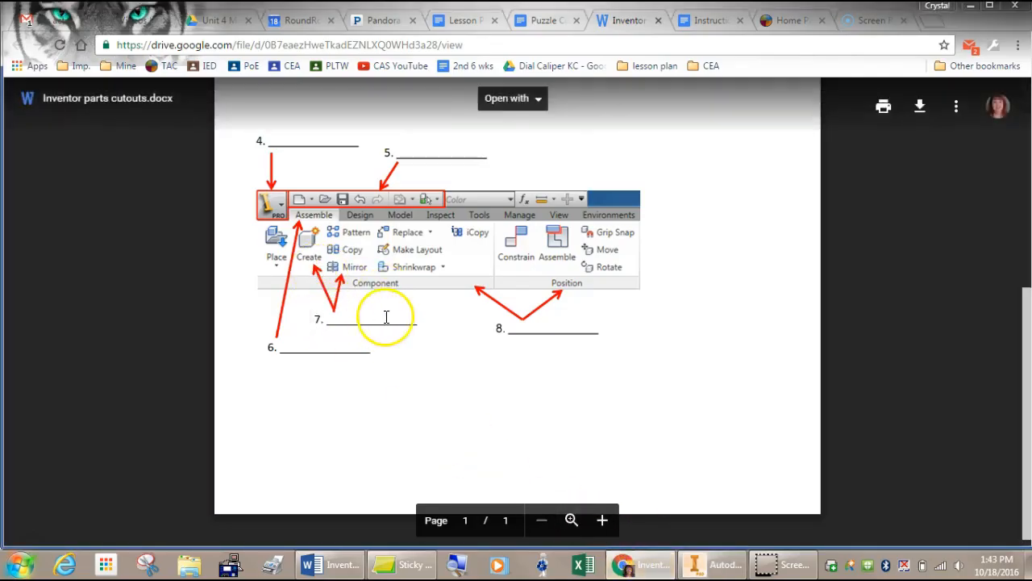
click(703, 564)
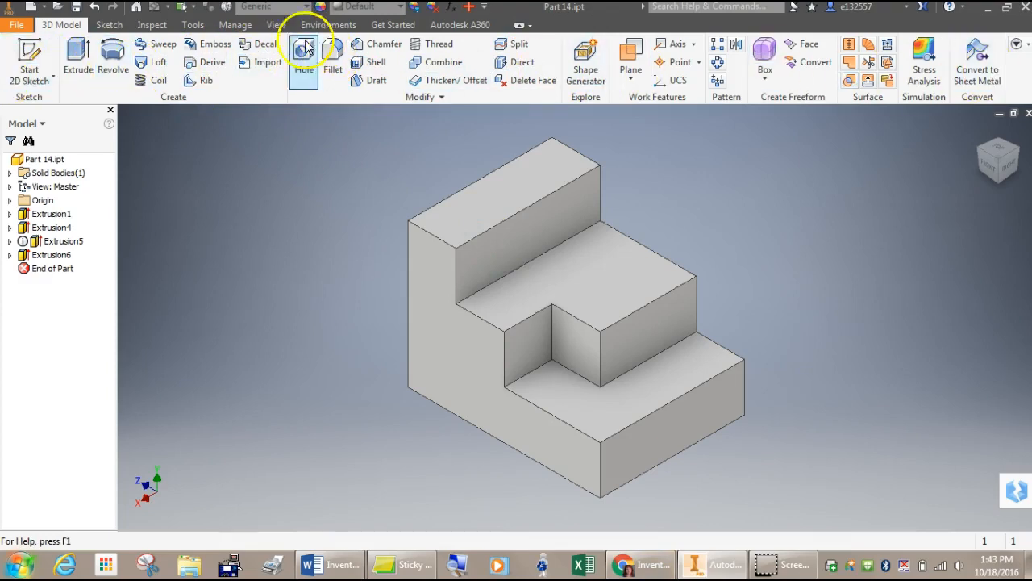
click(587, 56)
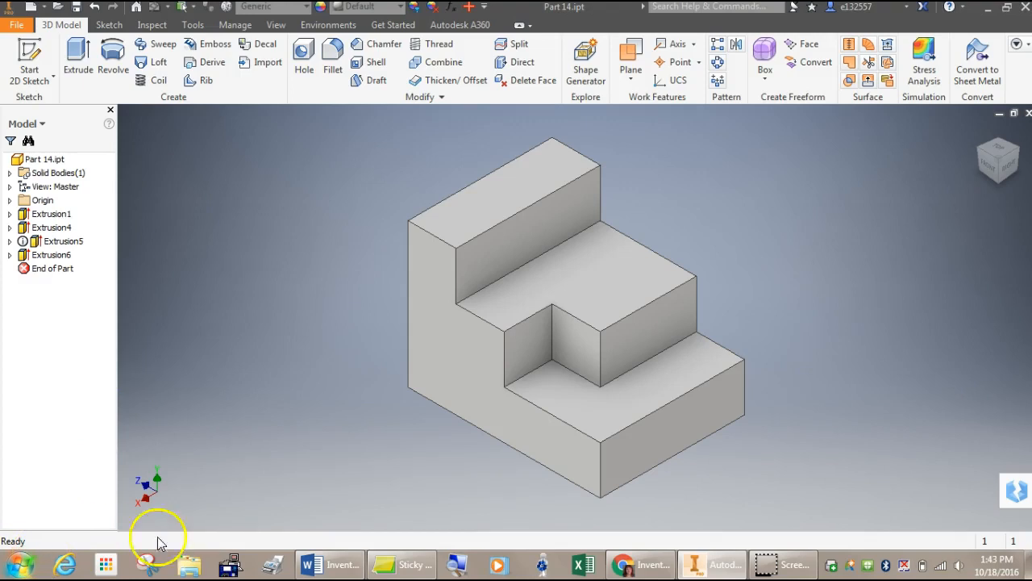
click(421, 574)
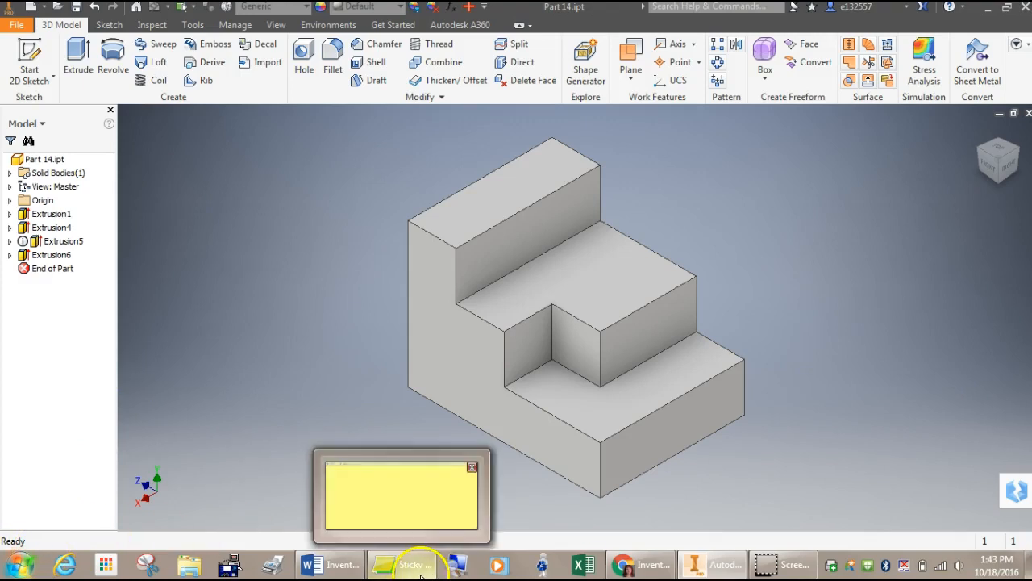
click(622, 119)
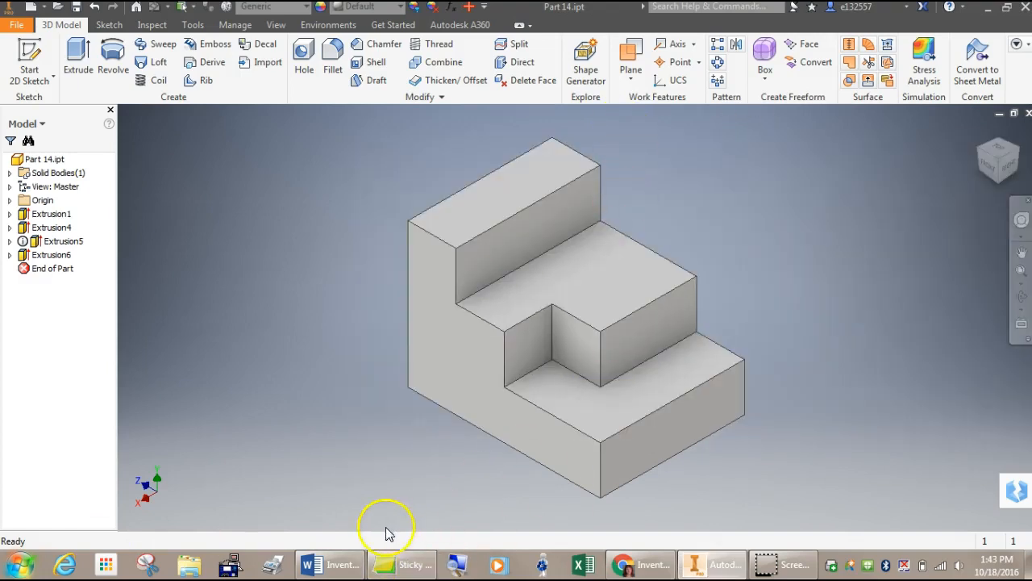
Switch to Sticky Notes and write the line "F2(scroll wheel - hold)" with "pan" as its function.
click(401, 564)
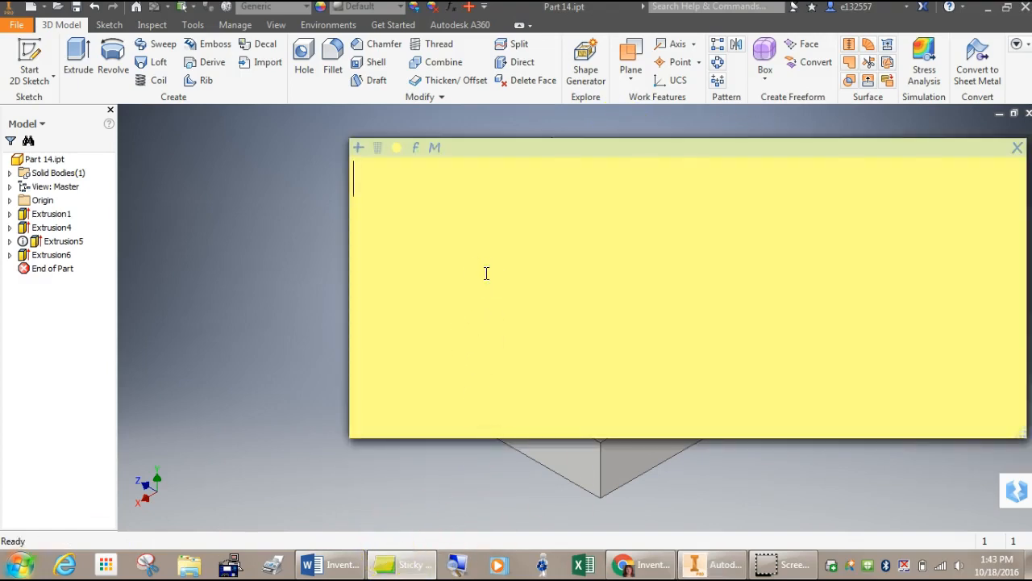
click(416, 147)
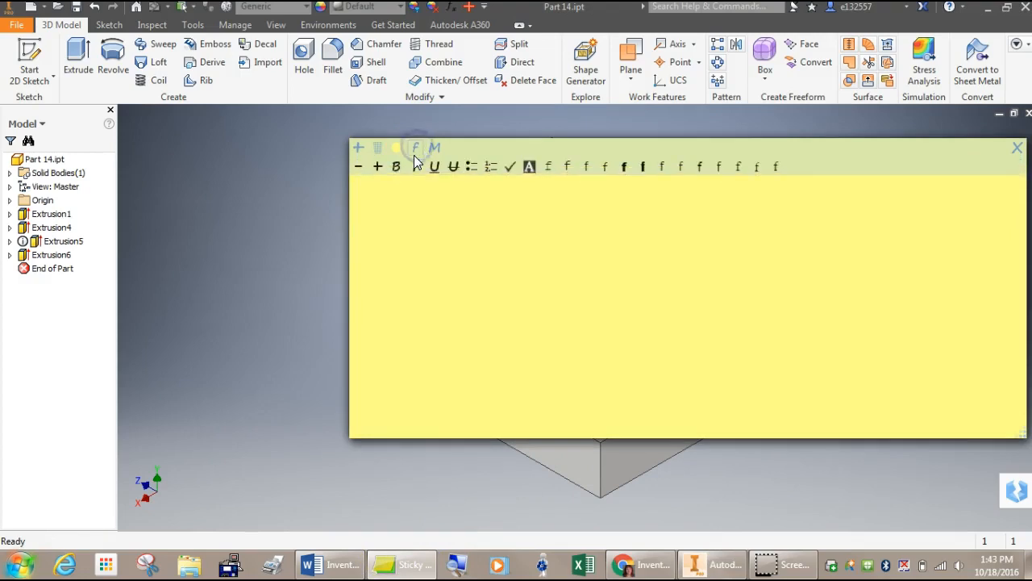
click(382, 205)
click(357, 167)
click(416, 195)
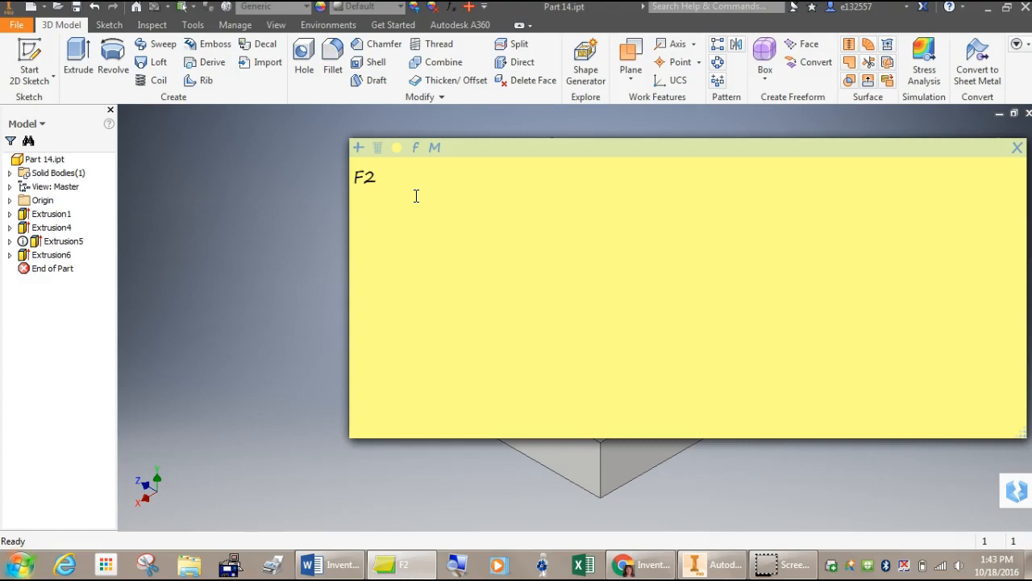
text(F2(scroll whee)
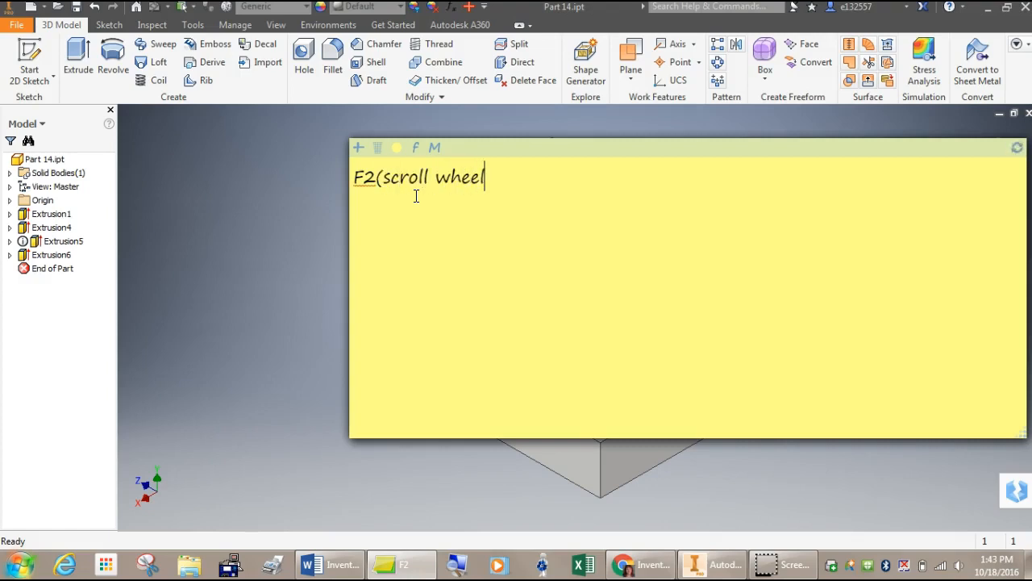
text(l - hold)
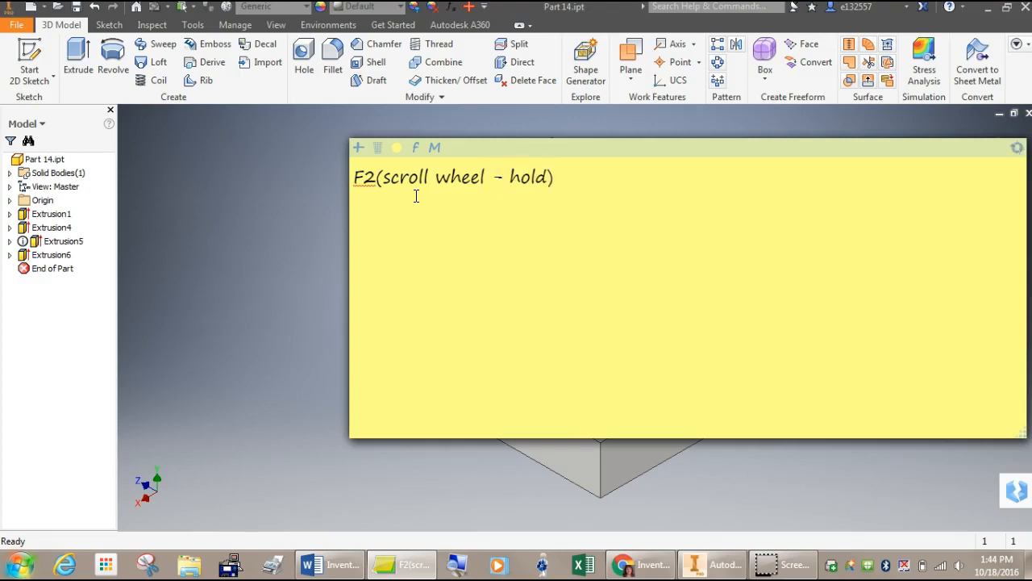
text())
key(Tab)
text(pan)
key(Return)
Switch back to Inventor and pan the view of the stepped part slightly.
click(246, 280)
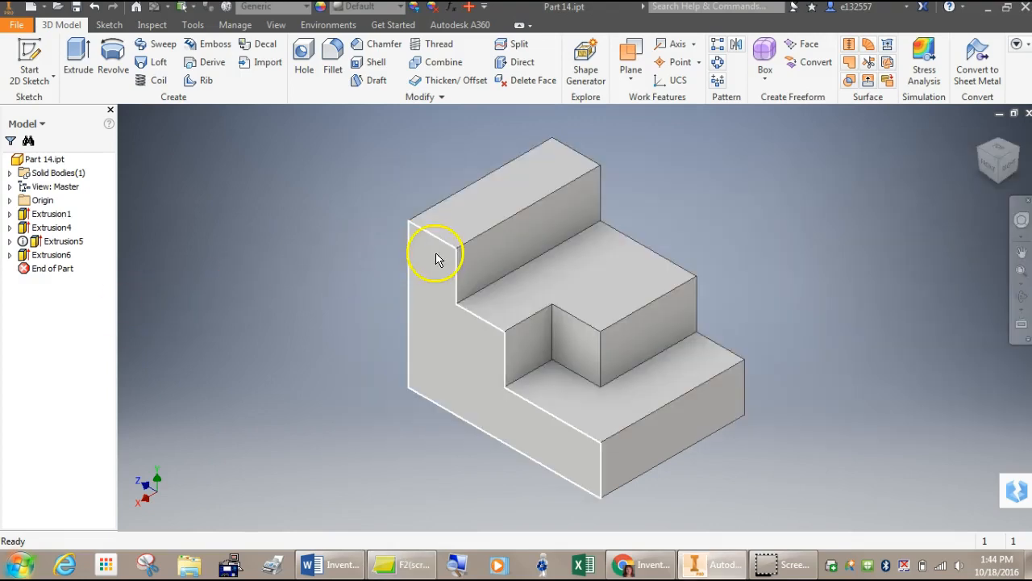
click(338, 297)
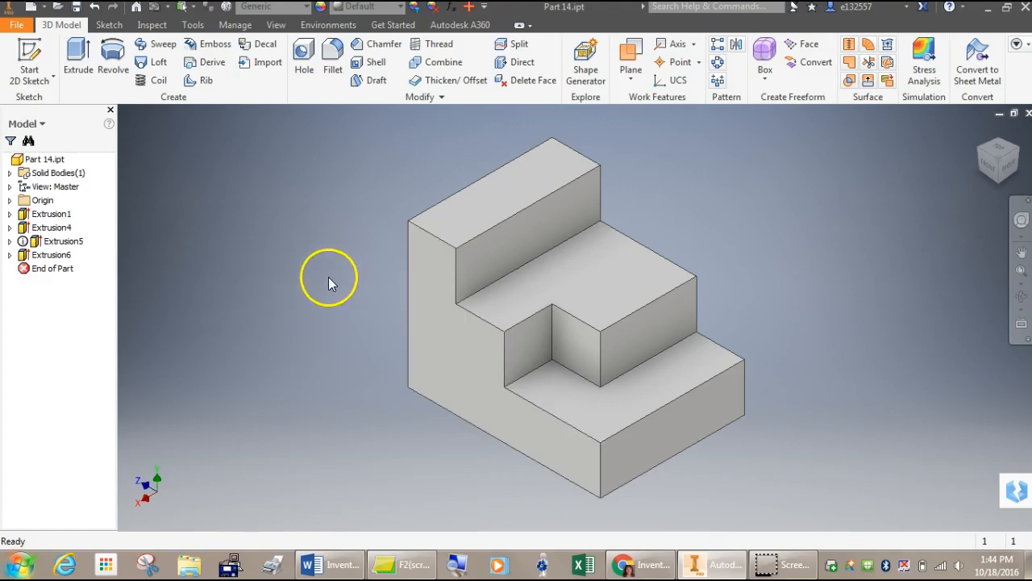
key(F2)
drag(334, 315, 301, 302)
key(Escape)
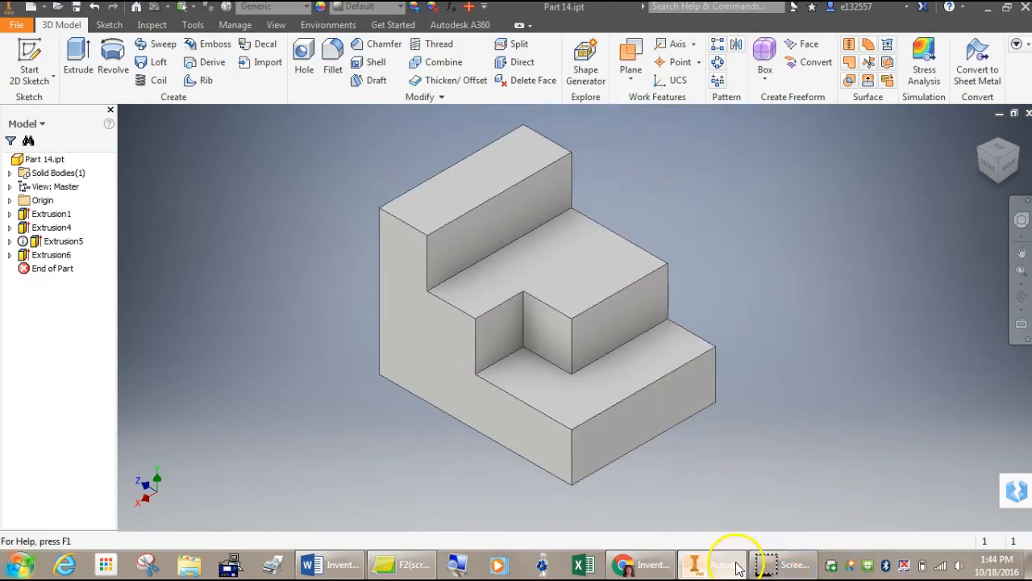
Add the line "F3(scroll wheel - roll)" with "zoom" and "(centered on the mouse)" to the sticky note.
click(406, 559)
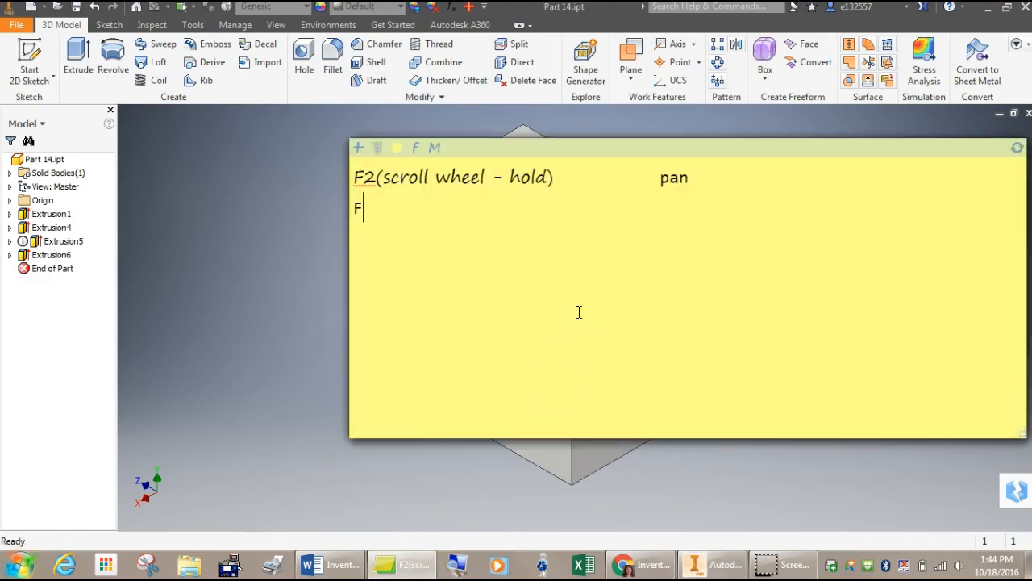
text(3)
key(BackSpace)
text((scroll wheel)
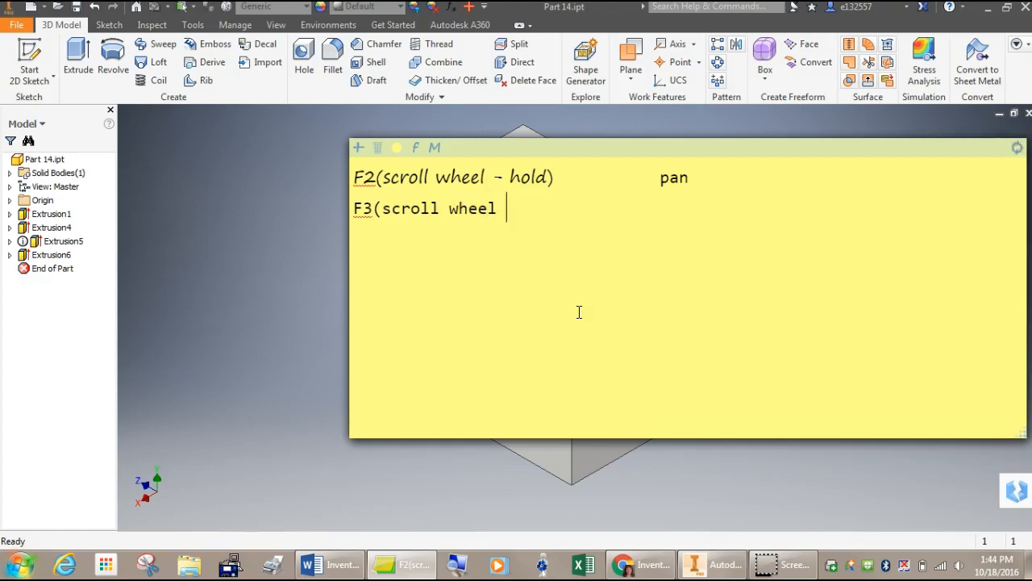
text( - roll)	zoom)
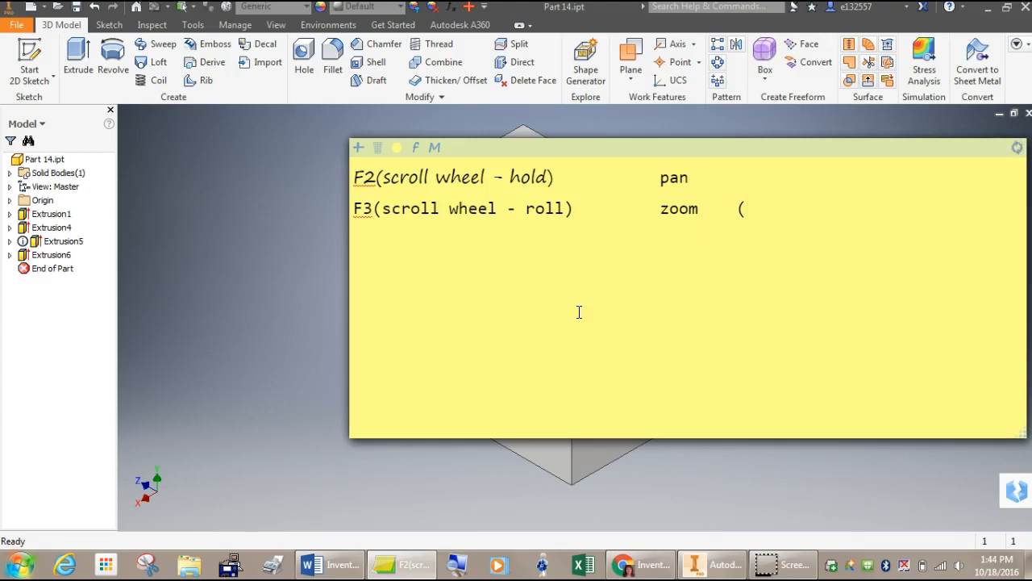
text(	(centered on teh momu)
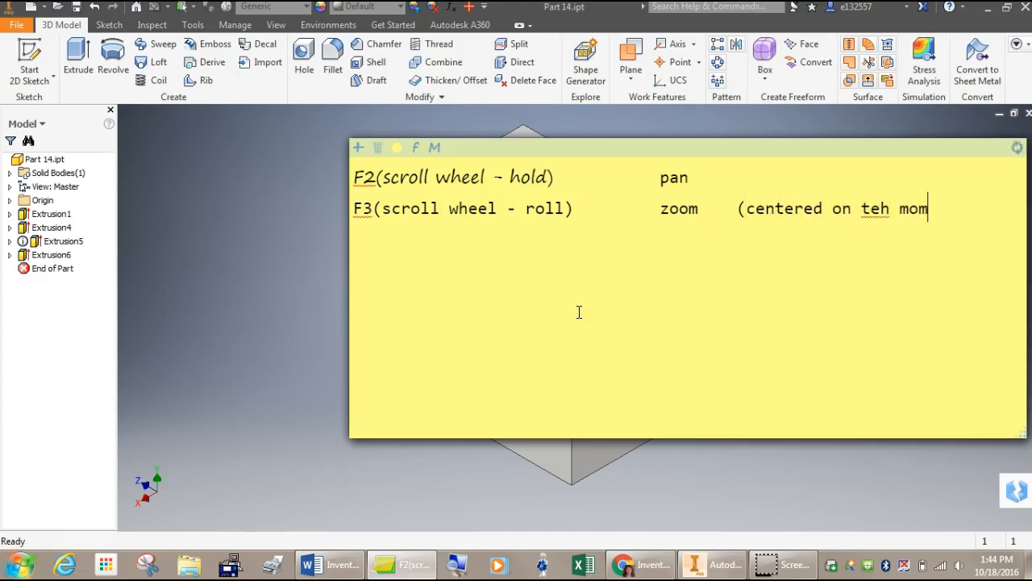
key(BackSpace)
key(BackSpace)
key(BackSpace)
key(BackSpace)
key(BackSpace)
key(BackSpace)
text(he mouse)
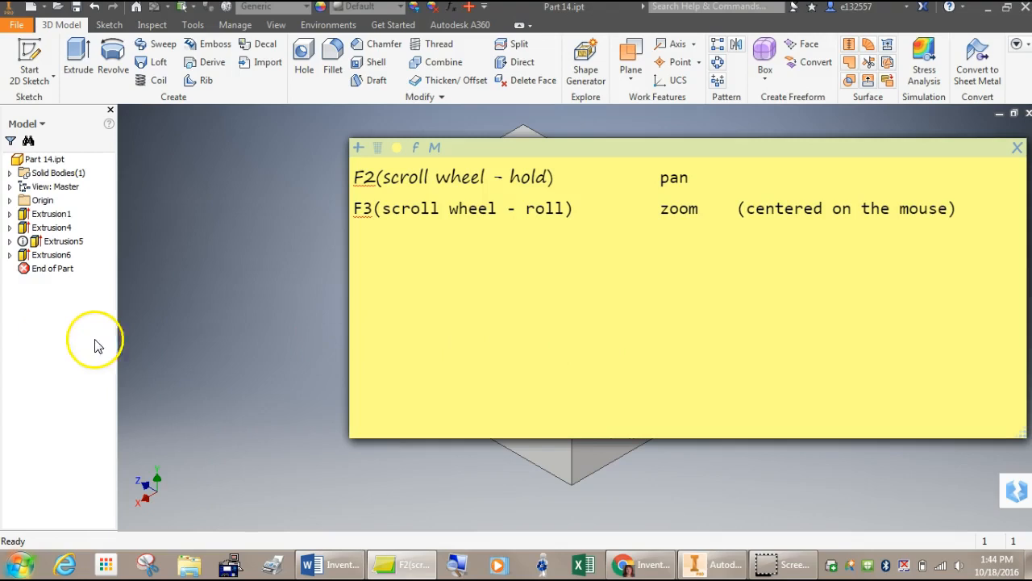
Zoom the stepped part in and out around different points in Inventor, pan the view, and restore the home view.
click(295, 323)
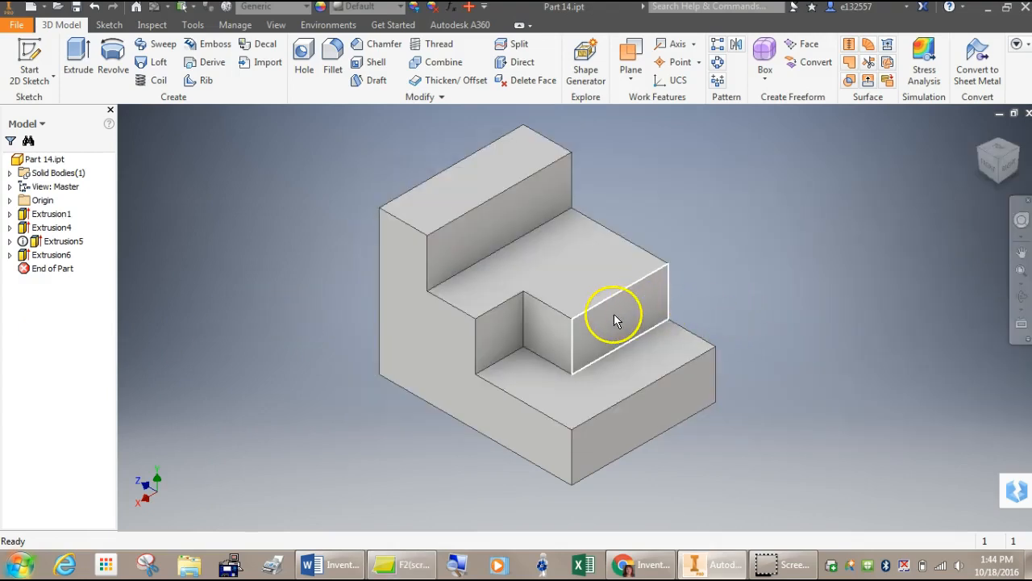
scroll(609, 321, up, 10)
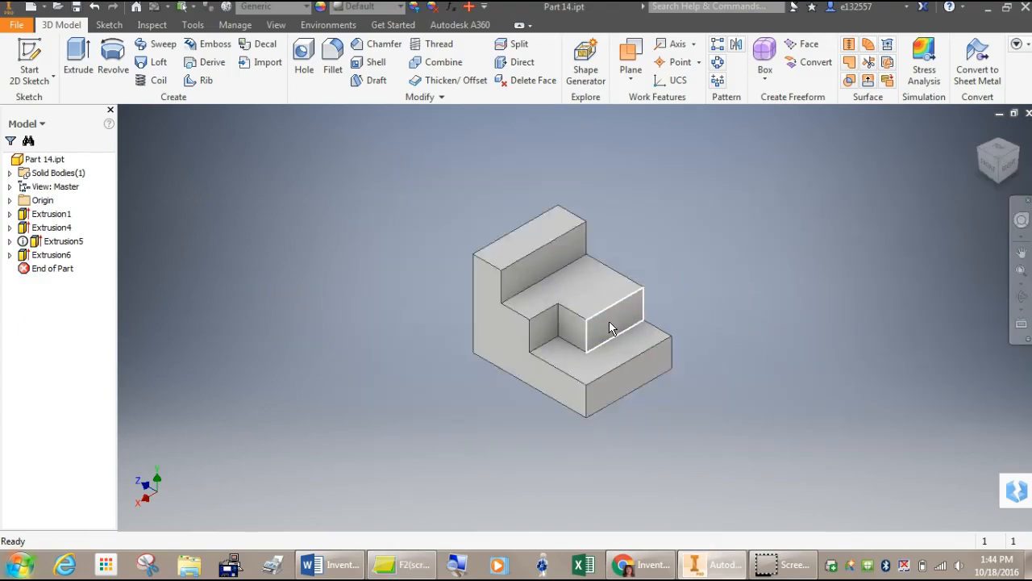
scroll(609, 340, down, 10)
scroll(506, 204, up, 5)
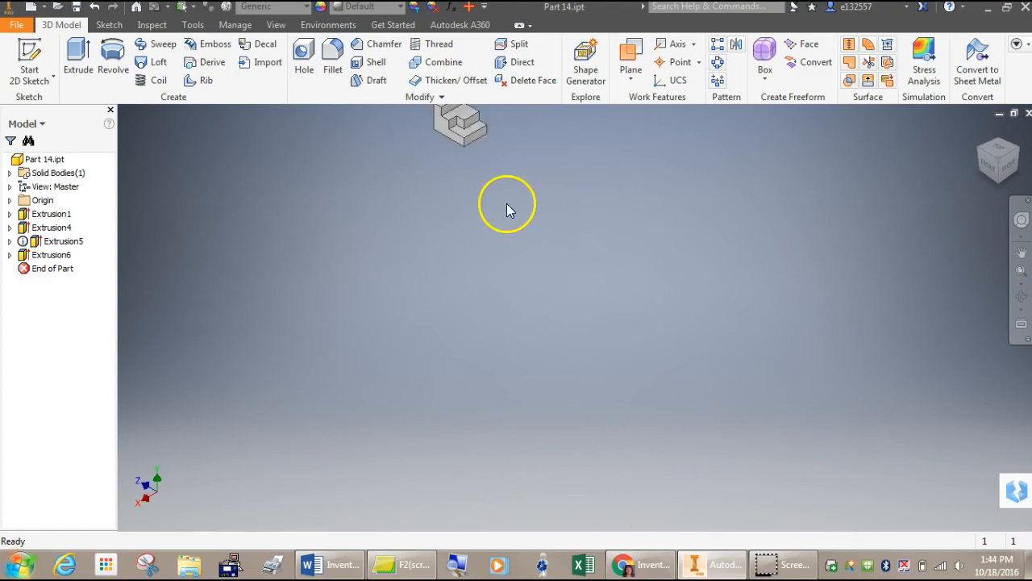
scroll(475, 153, down, 10)
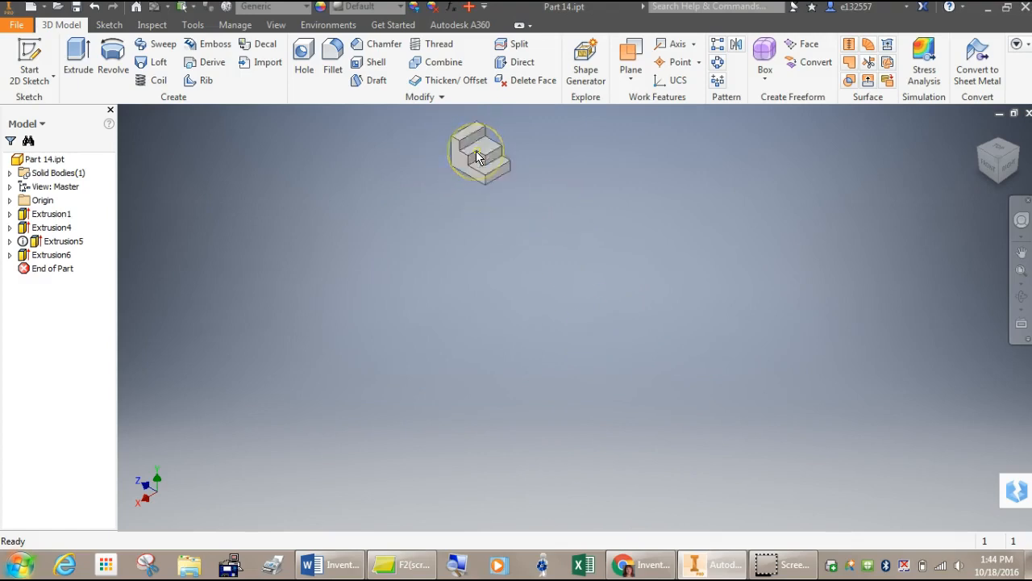
scroll(574, 202, down, 3)
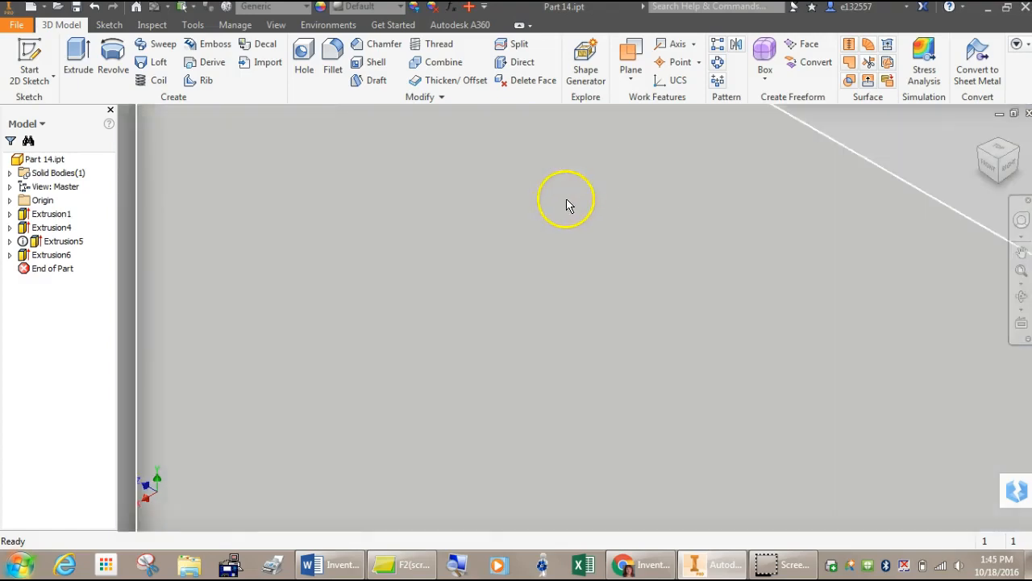
scroll(565, 203, up, 8)
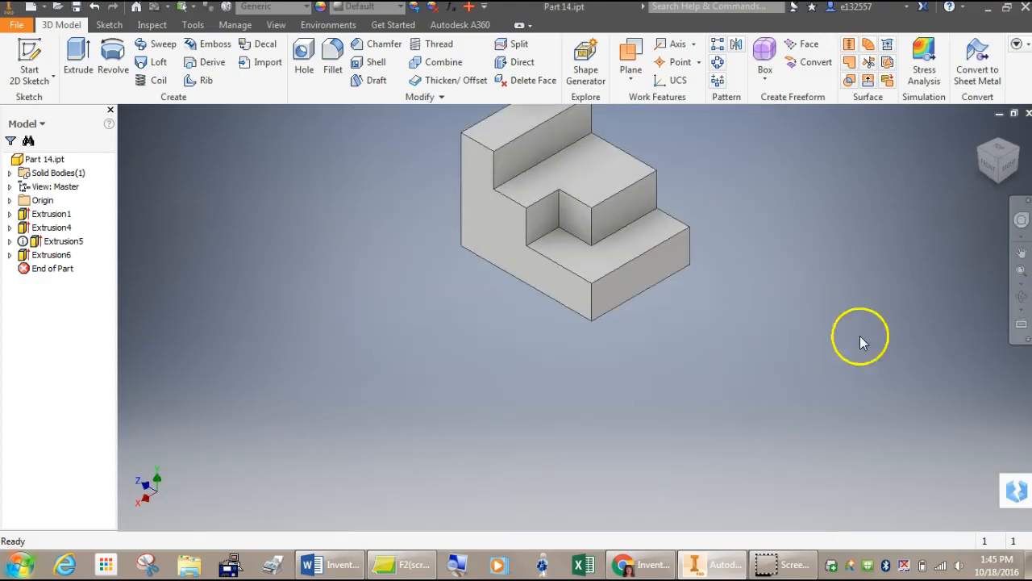
scroll(968, 407, up, 8)
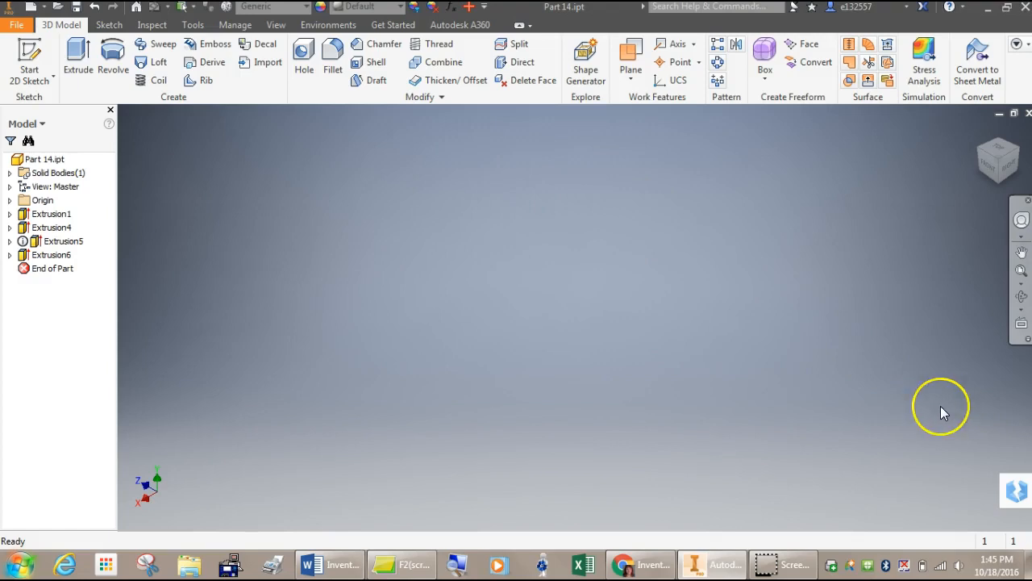
key(F2)
drag(944, 173, 983, 133)
click(981, 132)
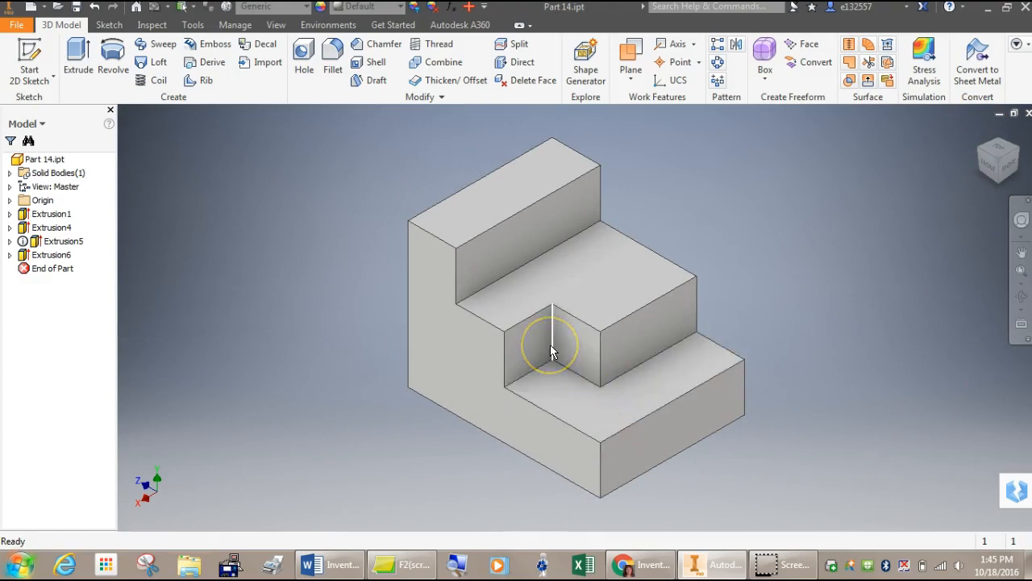
Zoom repeatedly around the part's inner notch and from empty space beside the part, finishing at the home view.
scroll(551, 346, up, 8)
scroll(551, 346, down, 10)
scroll(549, 346, up, 6)
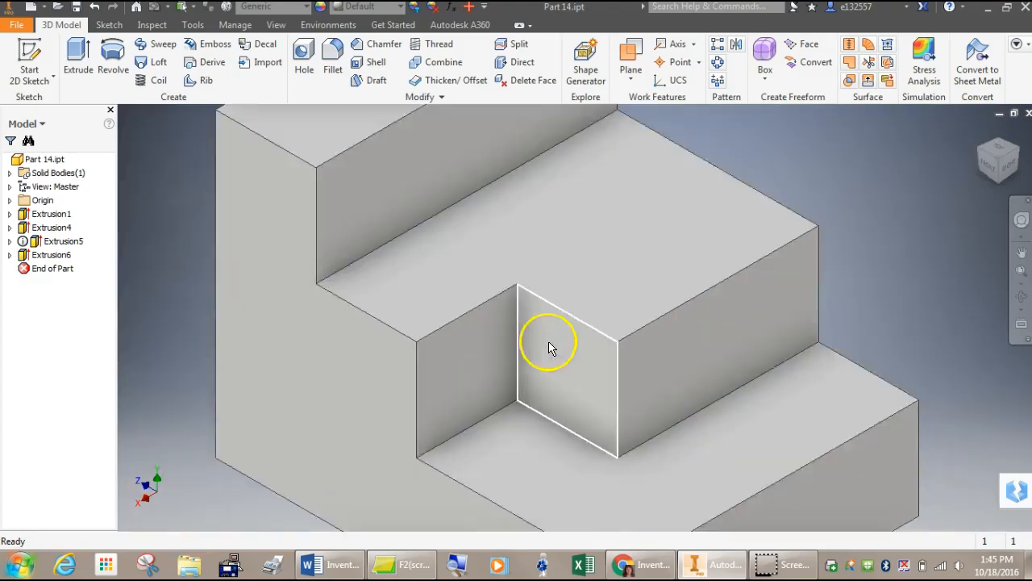
scroll(989, 376, down, 4)
scroll(989, 376, up, 3)
scroll(989, 377, down, 3)
scroll(989, 376, up, 6)
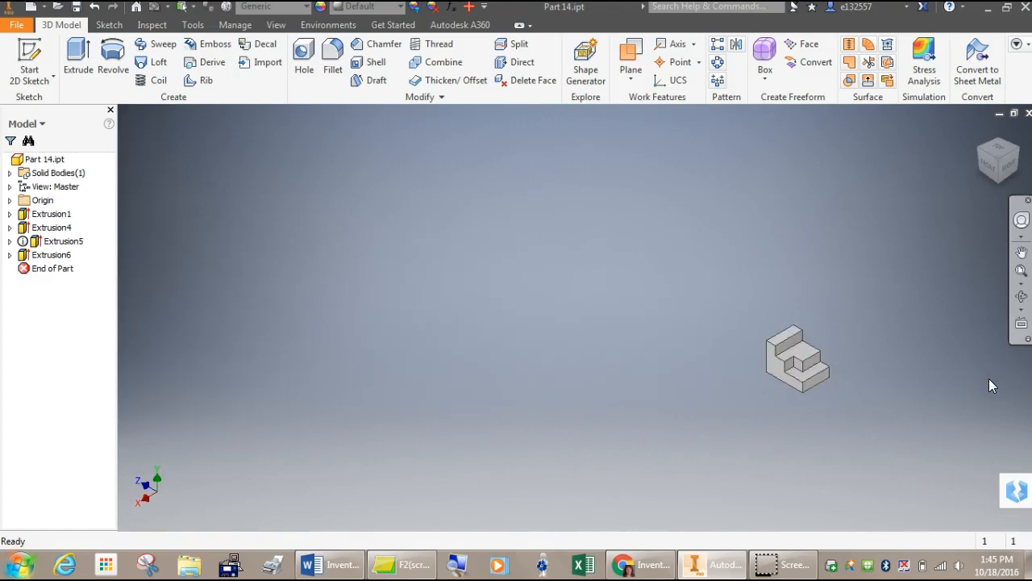
scroll(989, 379, up, 3)
scroll(989, 378, down, 5)
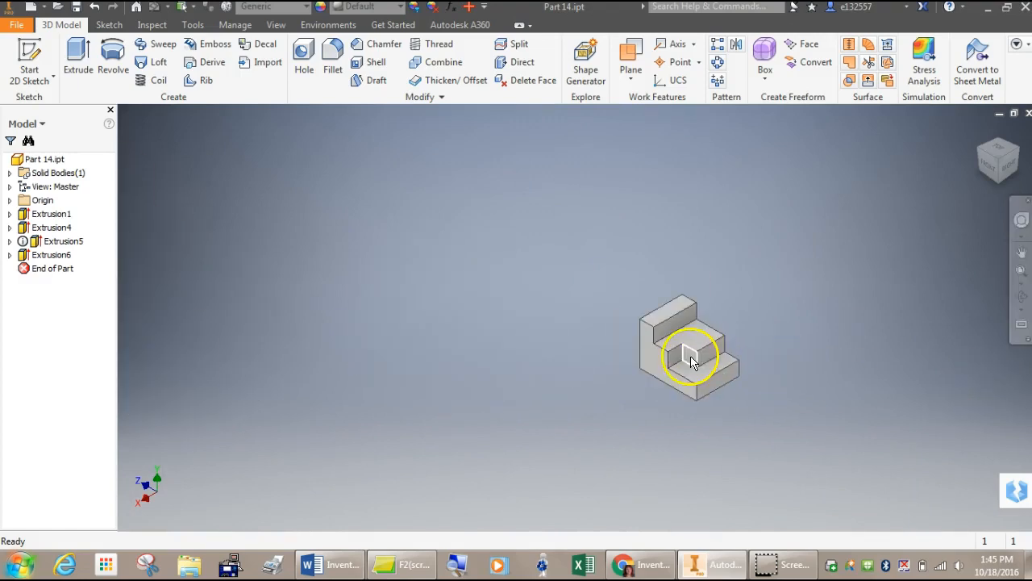
click(979, 130)
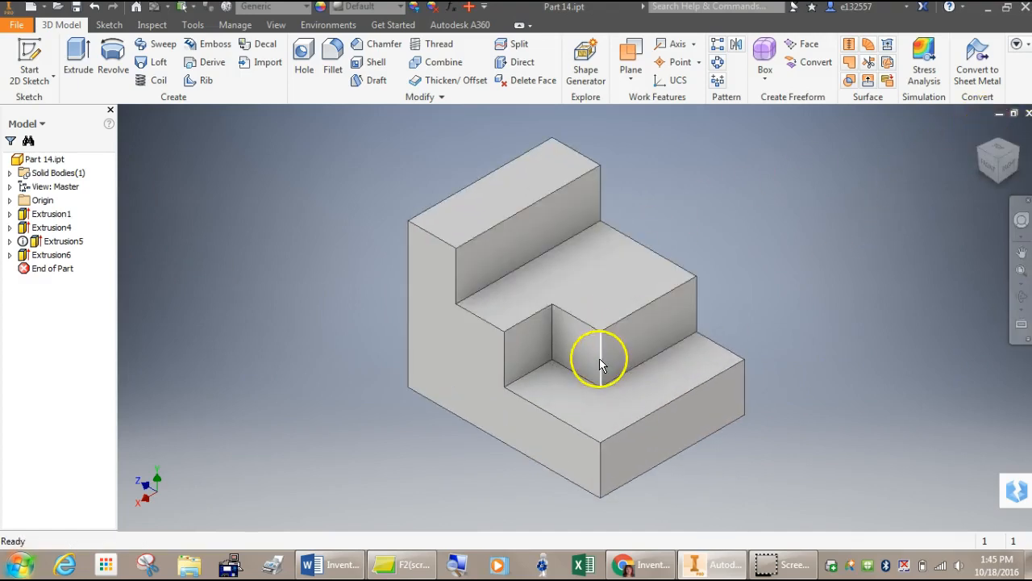
Add the line "F4(scroll wheel and hold SHIFT)" with "free rotate" to the sticky note.
click(419, 559)
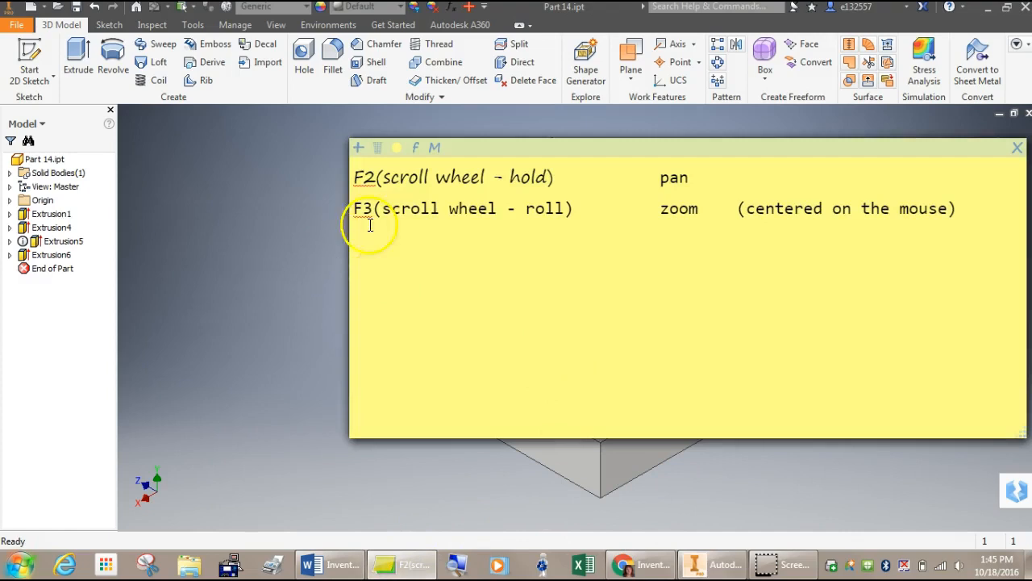
key(Return)
text(f)
key(BackSpace)
text(F4/)
key(BackSpace)
text((scroll wheel and )
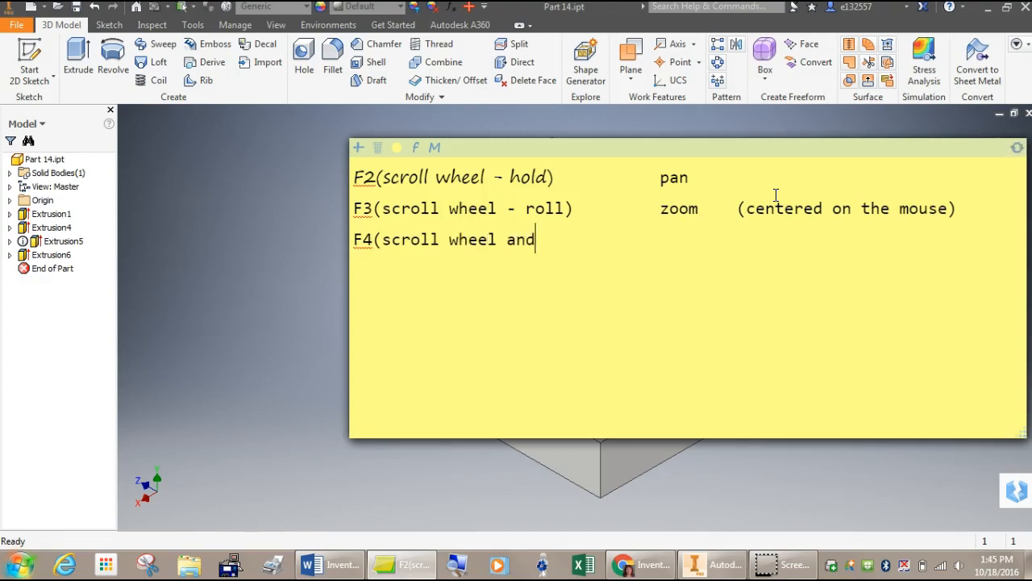
text(hold SHIFT))
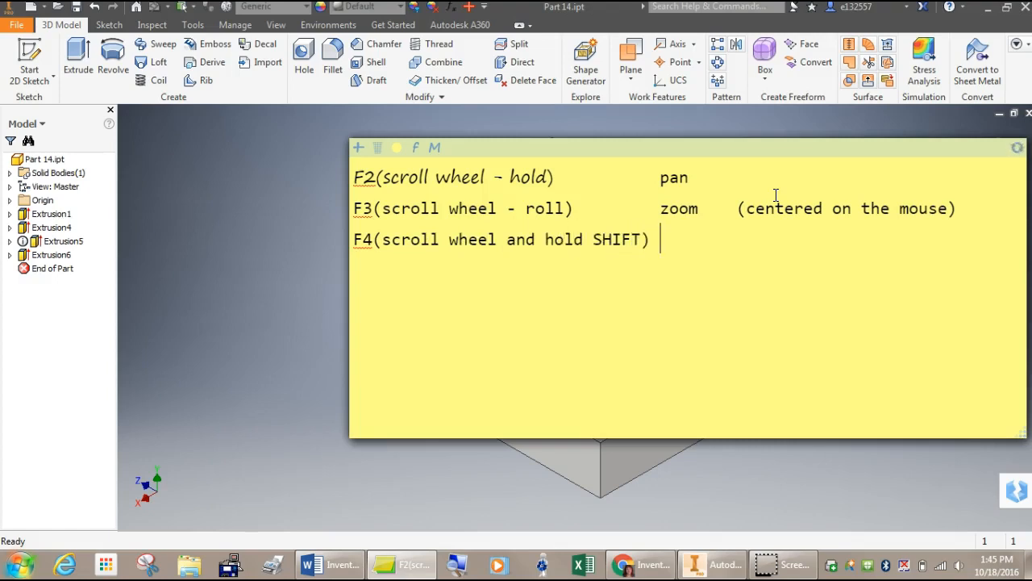
text( p)
key(BackSpace)
text(free rotate)
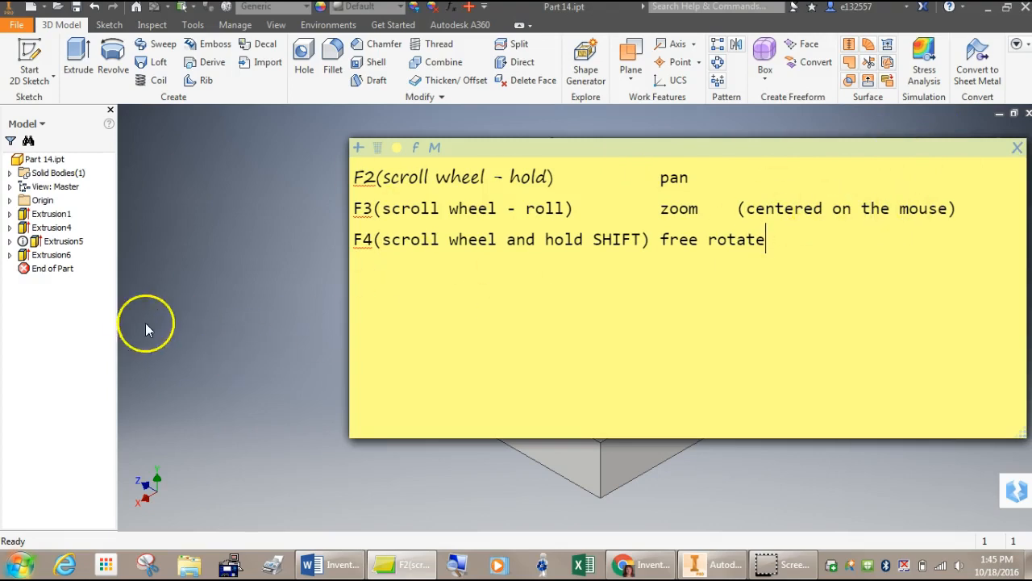
Rotate the stepped part freely in Inventor to view its underside and other sides, restoring the home view after each rotation.
click(279, 324)
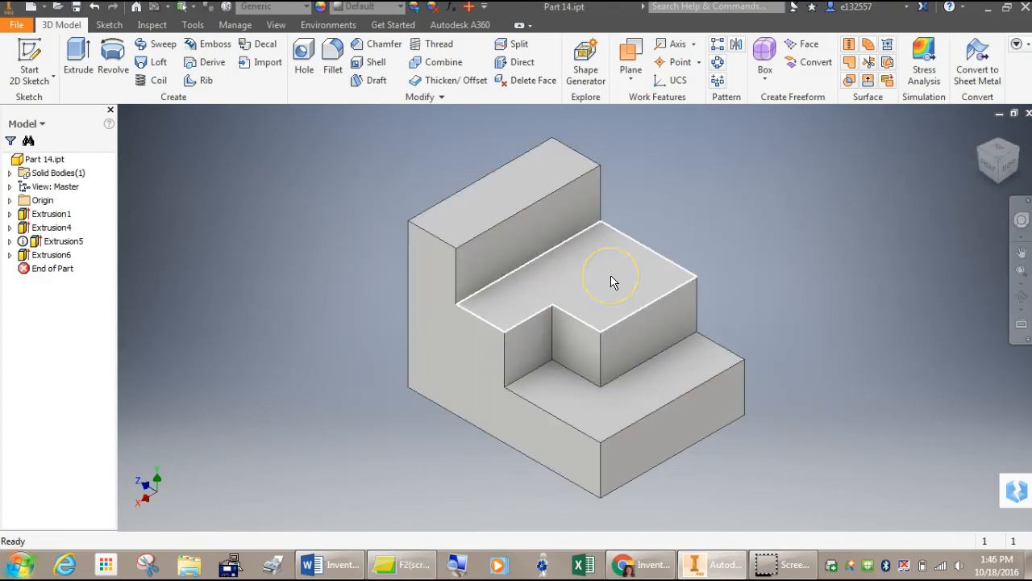
click(635, 303)
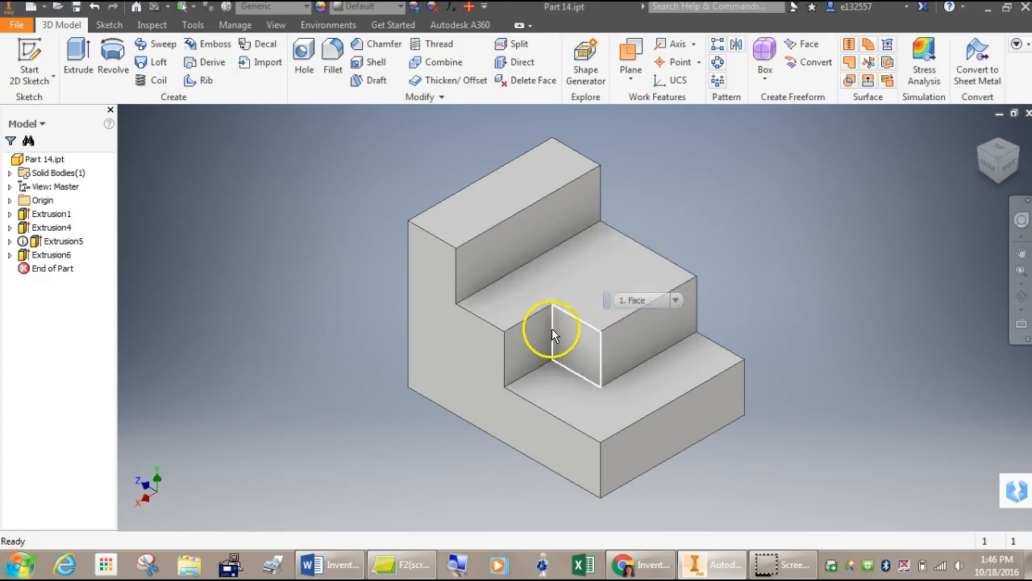
shift+middle_drag(550, 328, 753, 315)
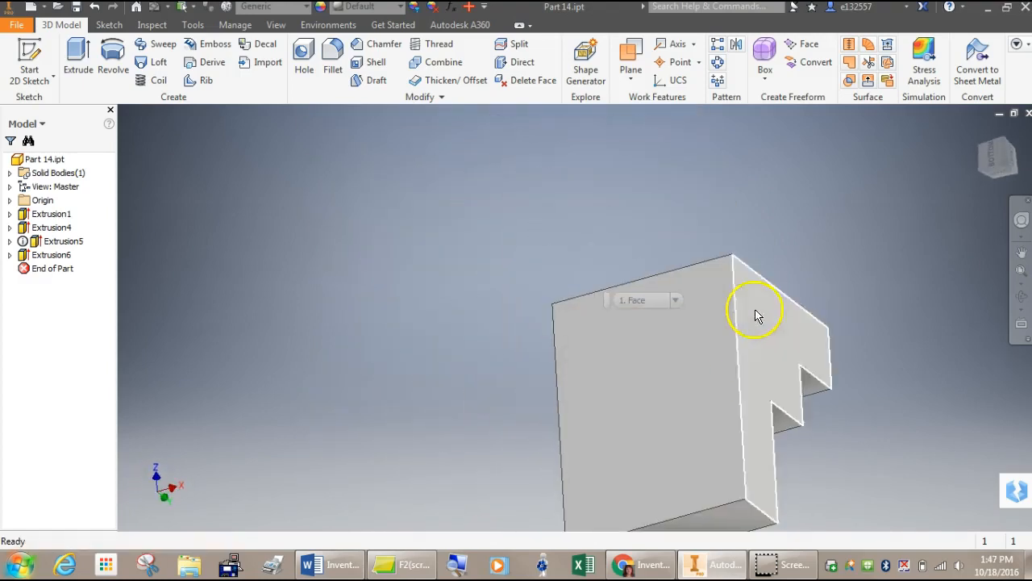
click(983, 130)
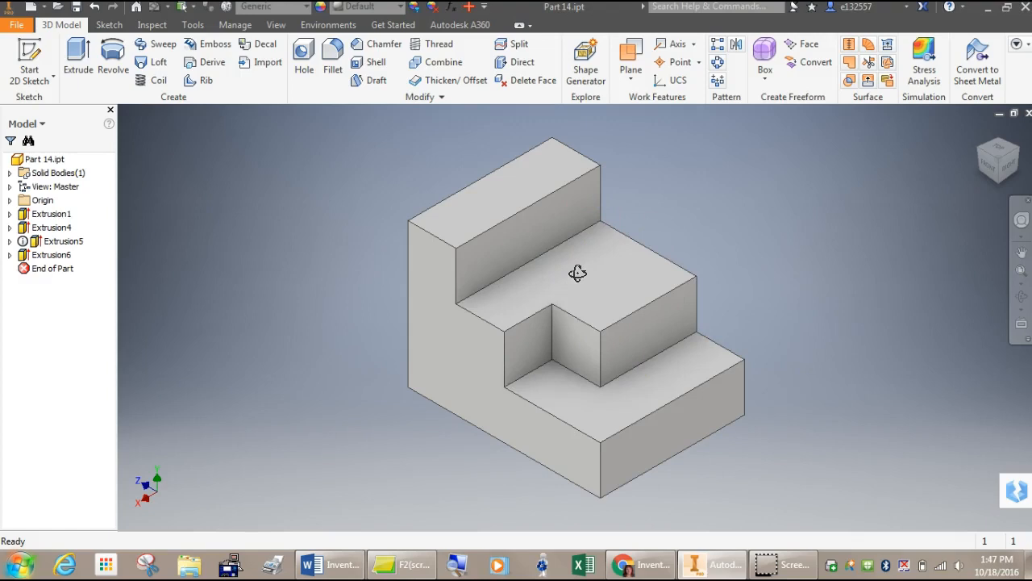
shift+middle_drag(583, 315, 650, 281)
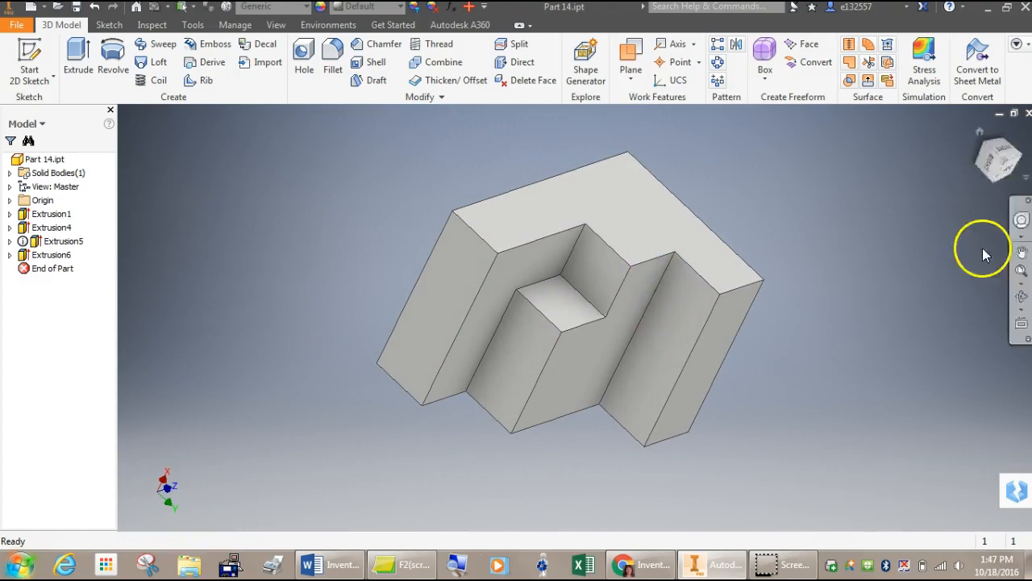
click(977, 132)
Add the lines "F5" with "previous view" and "F6" with "home view" to the sticky note.
click(436, 546)
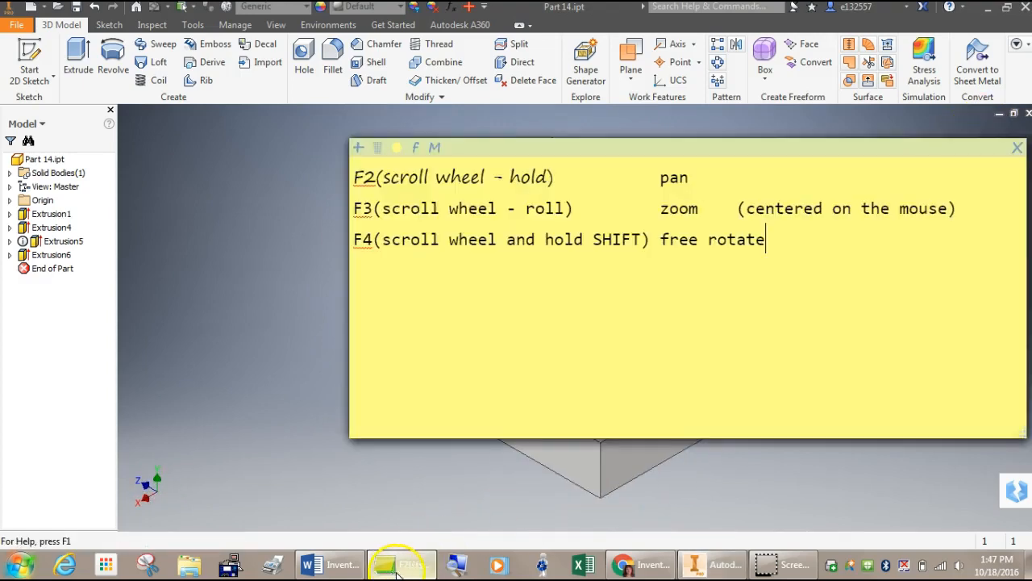
key(Return)
text(F5)
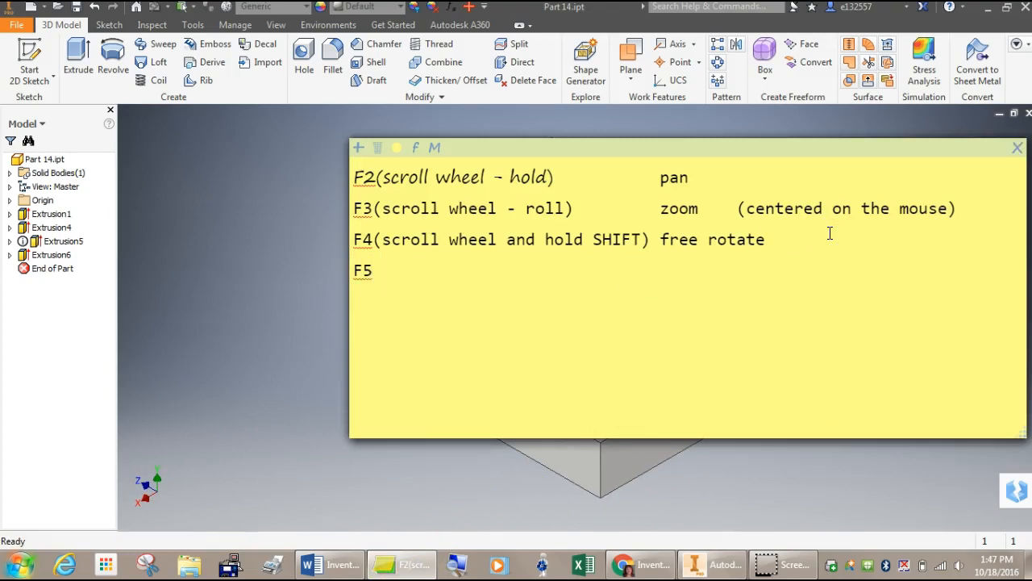
key(Tab)
key(Tab)
text(previous view)
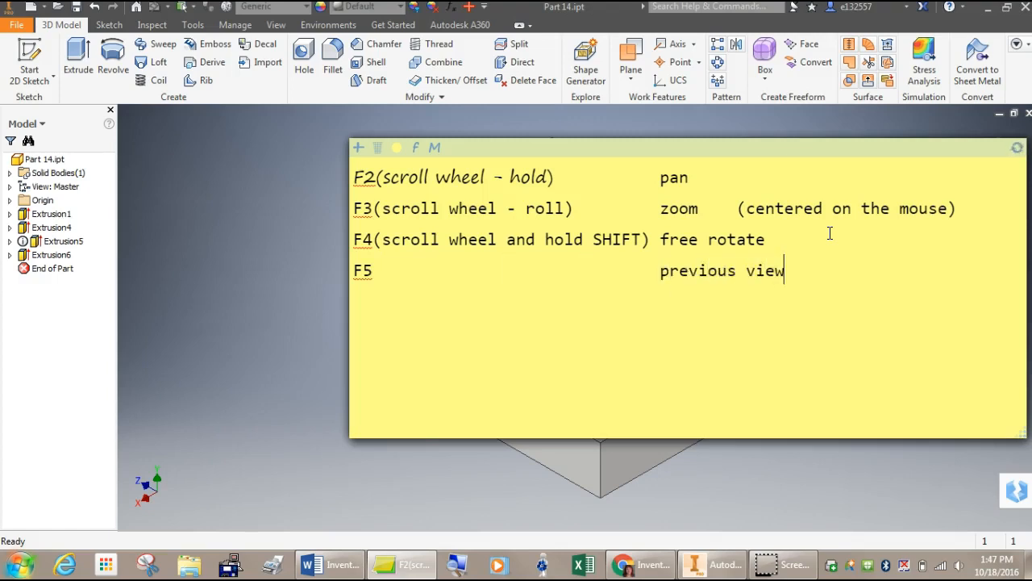
text(f6home view)
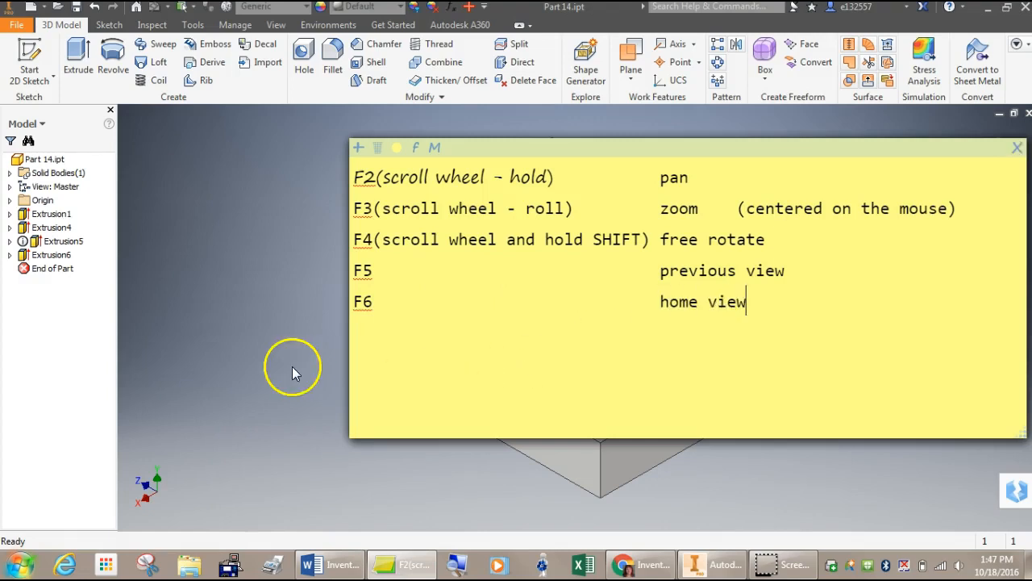
Rotate the stepped part freely in Inventor, go back to the previous view, and restore the home view.
click(288, 368)
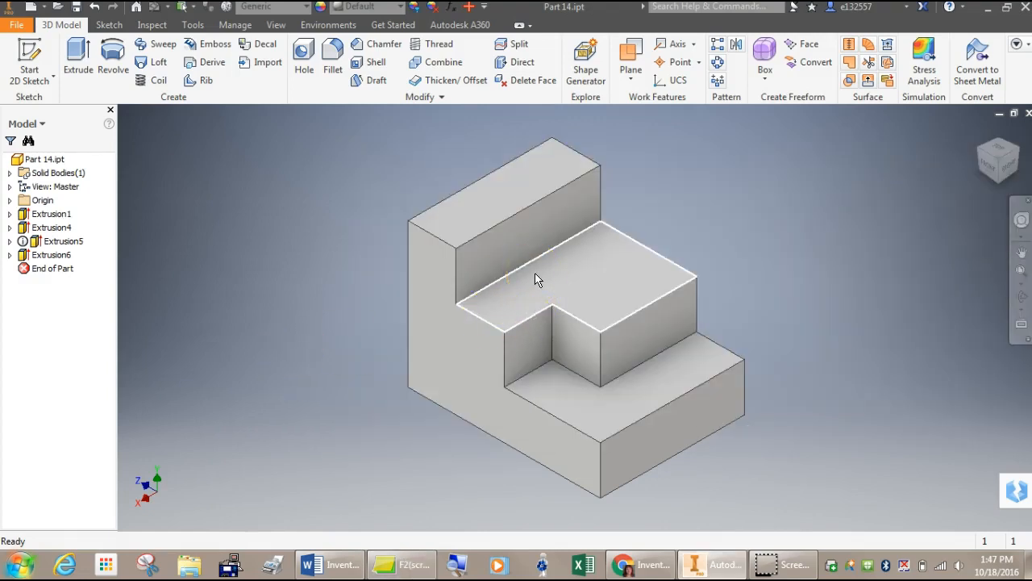
click(560, 301)
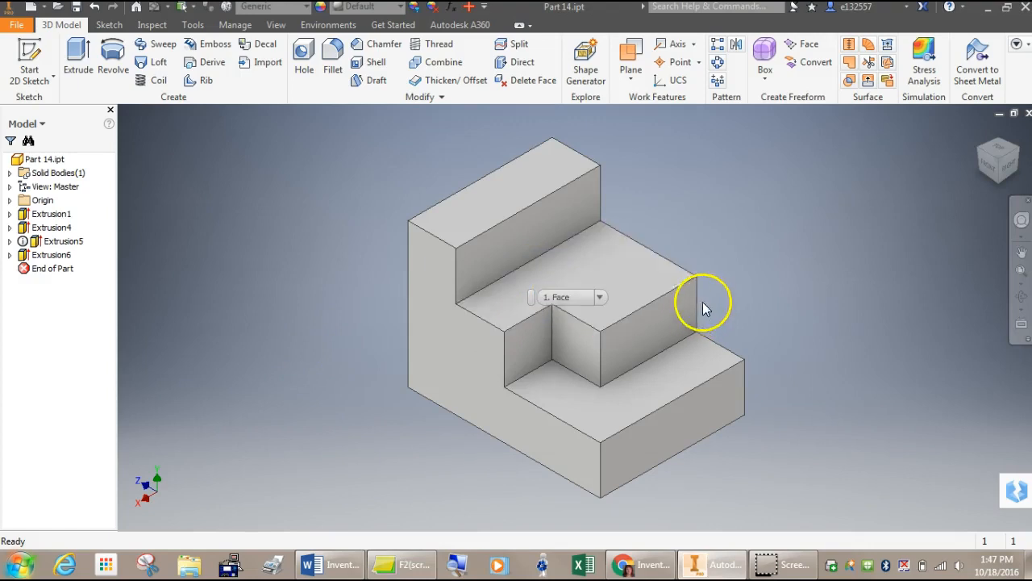
shift+middle_drag(751, 227, 753, 374)
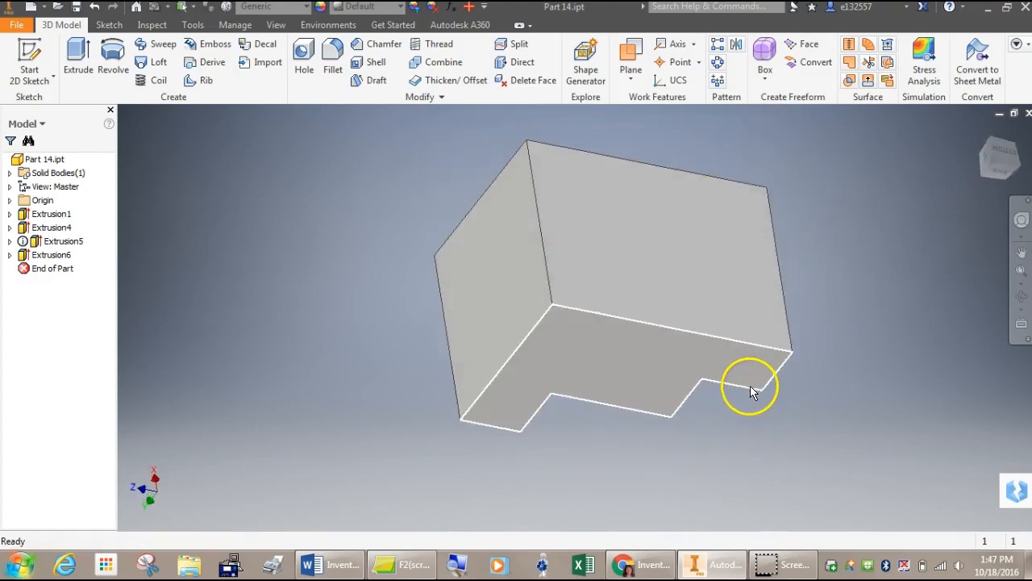
key(F5)
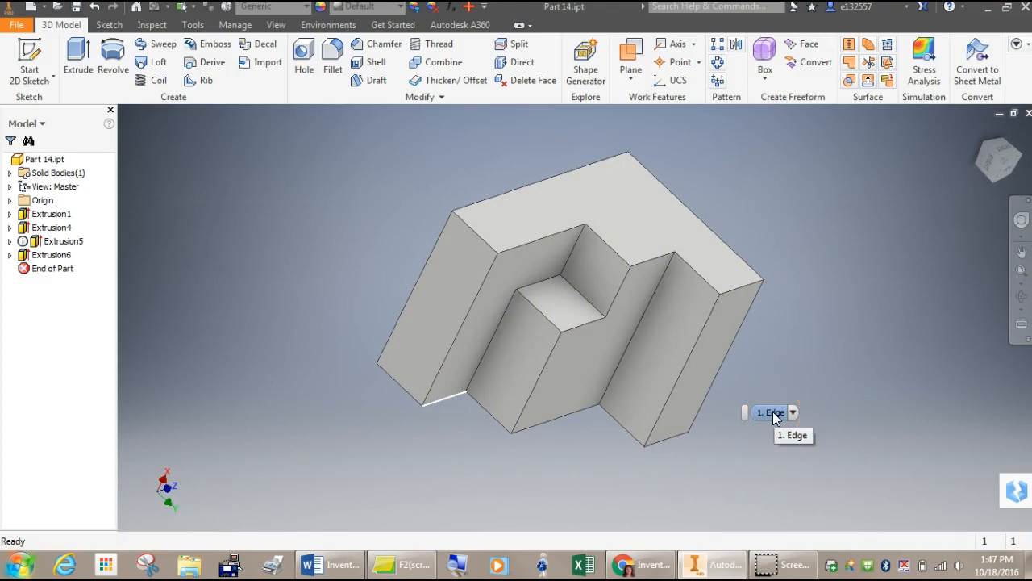
key(F6)
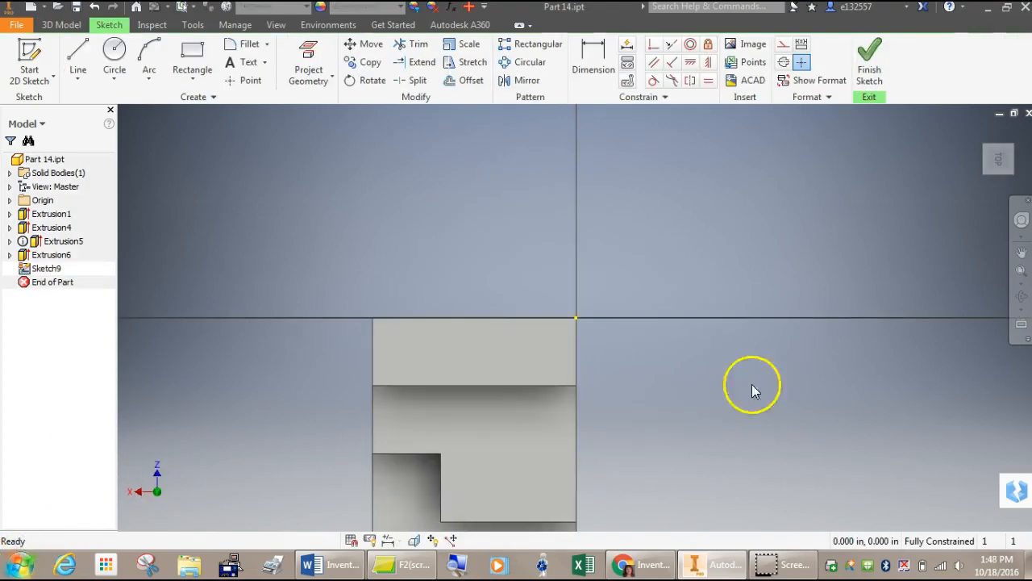
Below a blank line in the sticky note, list "L" with "Line", "E" with "Extrude" and "D" with "dimension".
click(407, 564)
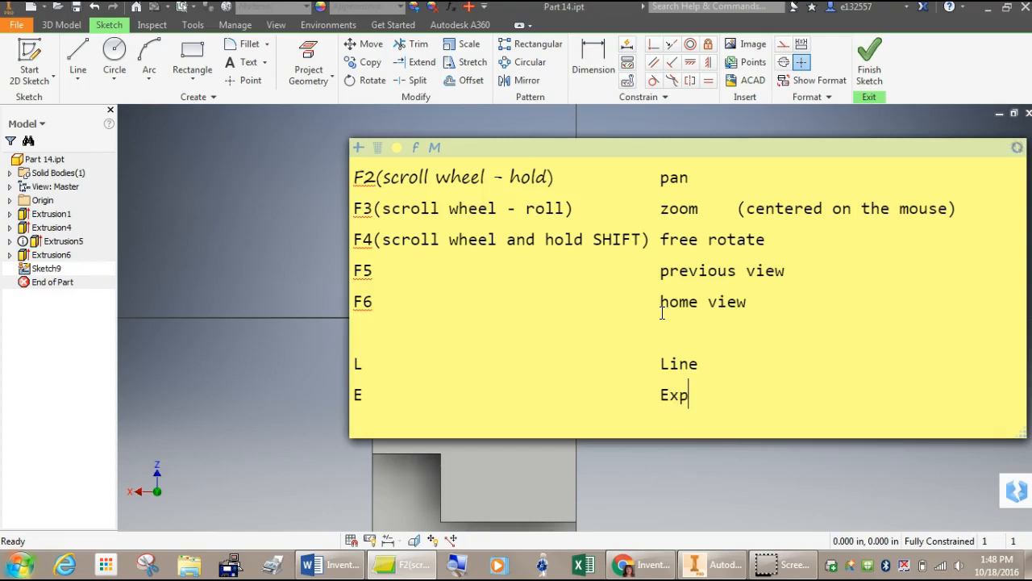
text(e)
key(Return)
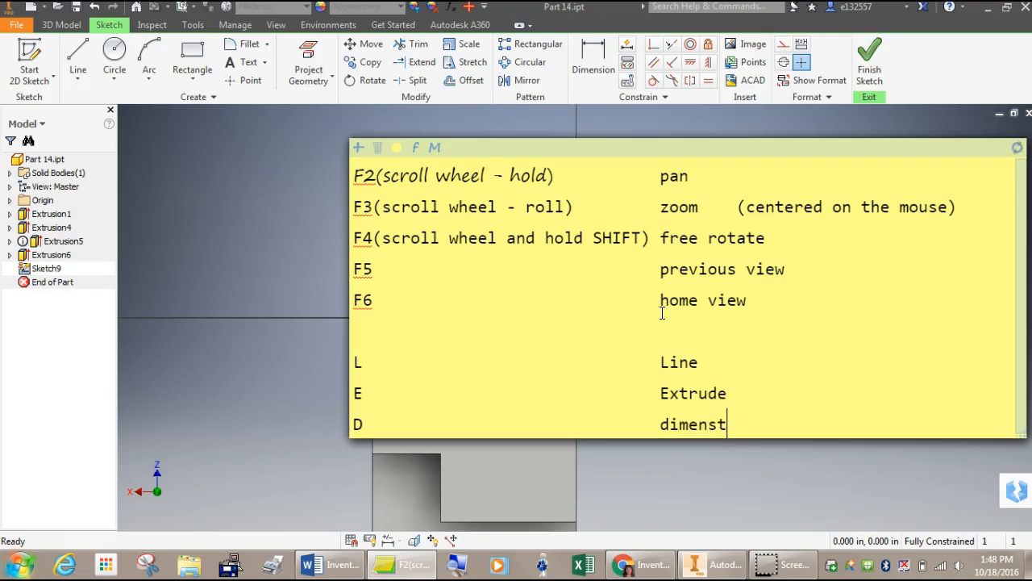
Leave the open sketch in Inventor and start a new 2D sketch on the part's uppermost face.
click(296, 365)
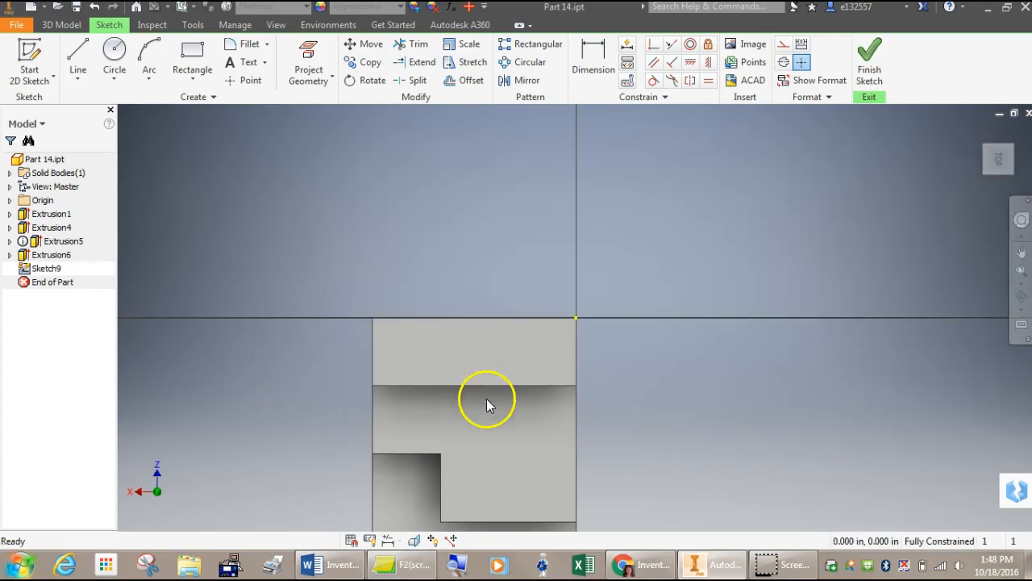
click(44, 84)
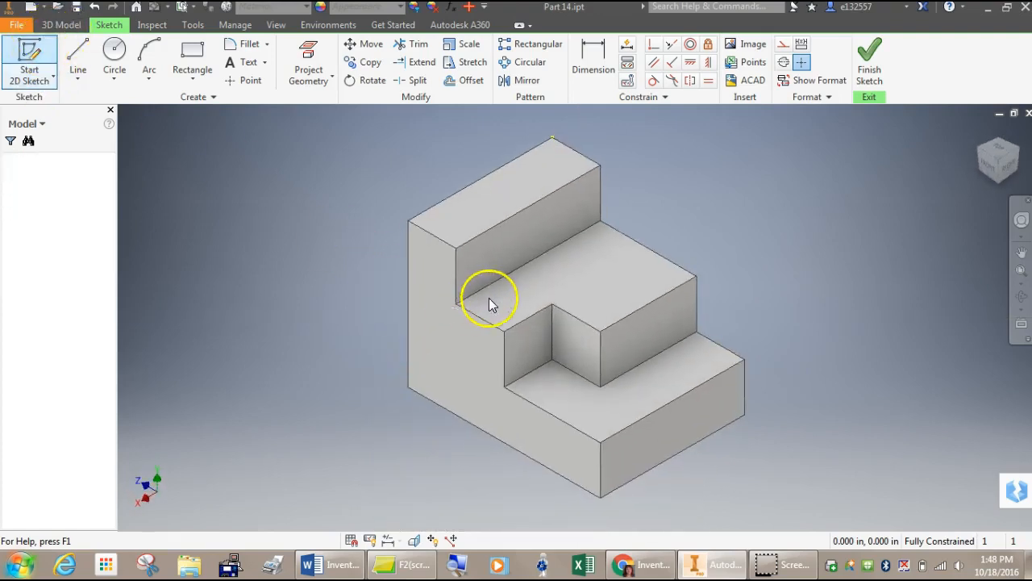
click(29, 51)
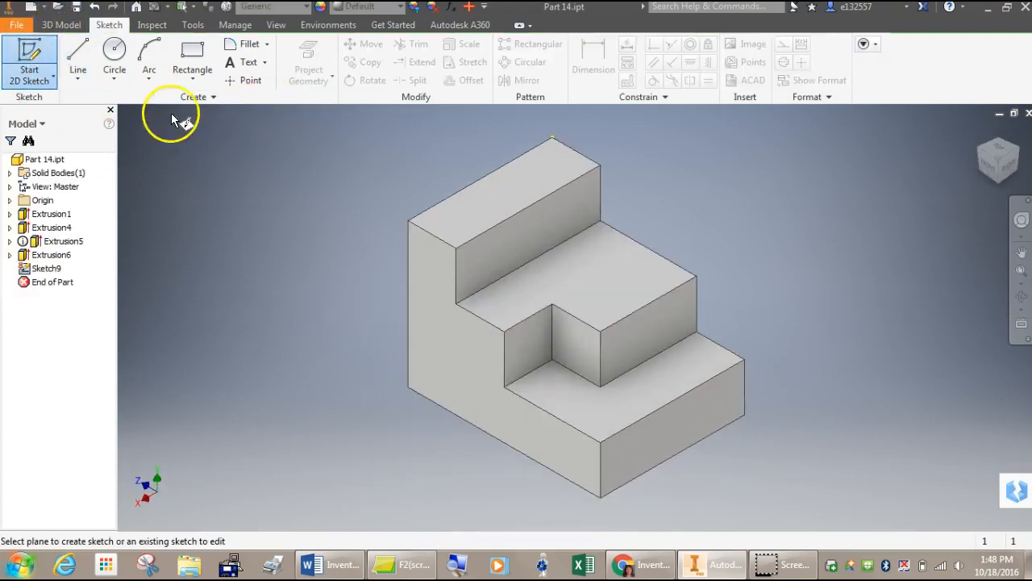
click(60, 24)
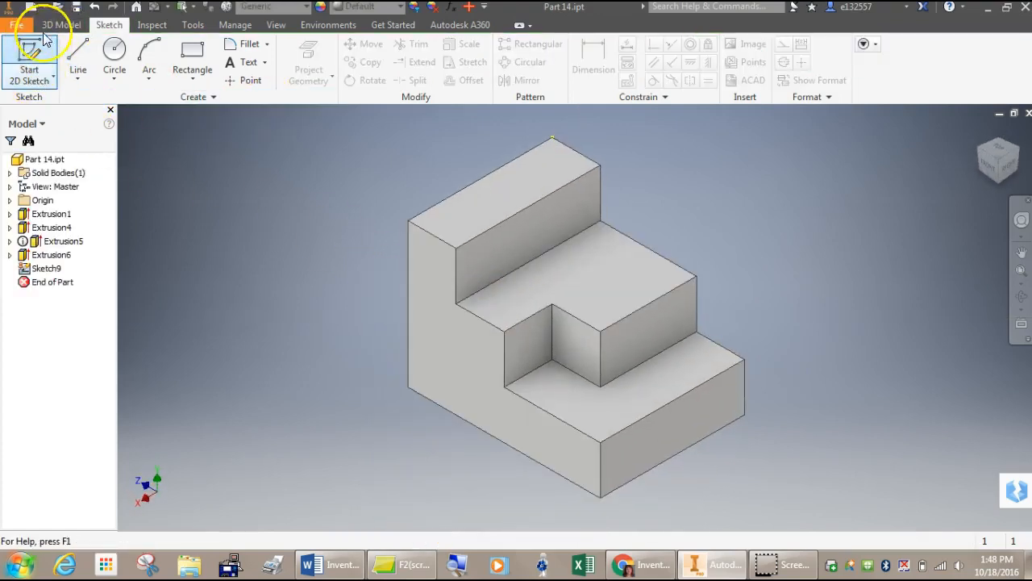
click(37, 83)
click(31, 103)
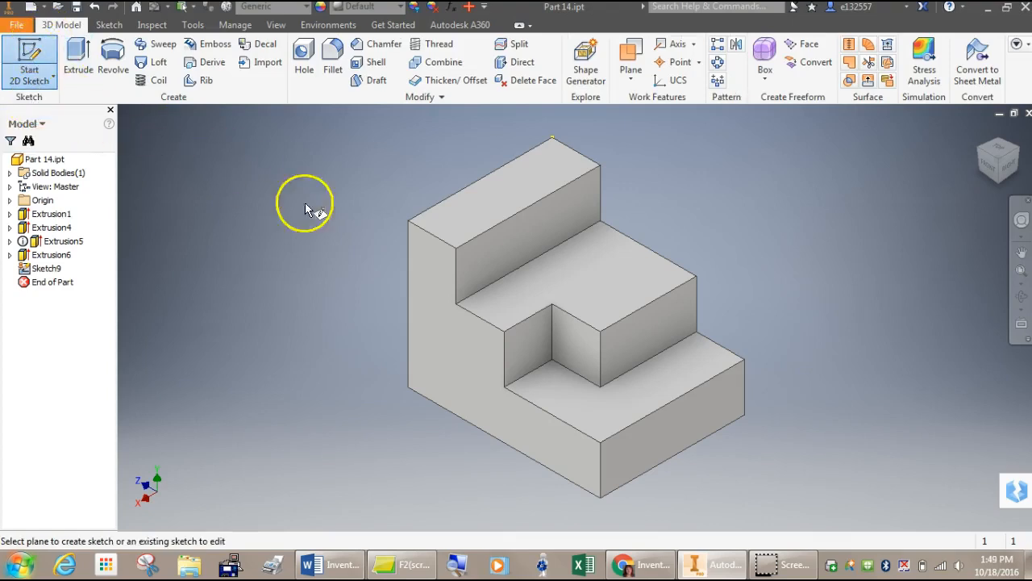
click(493, 223)
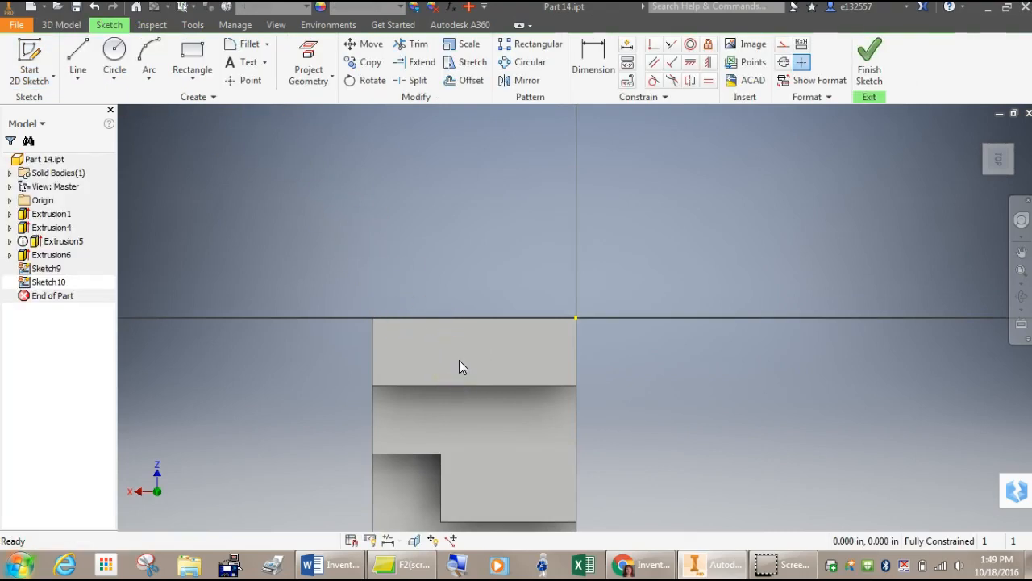
Sketch a small closed triangle freehand with the Line tool on the uppermost face and finish the sketch.
key(l)
click(397, 348)
click(514, 335)
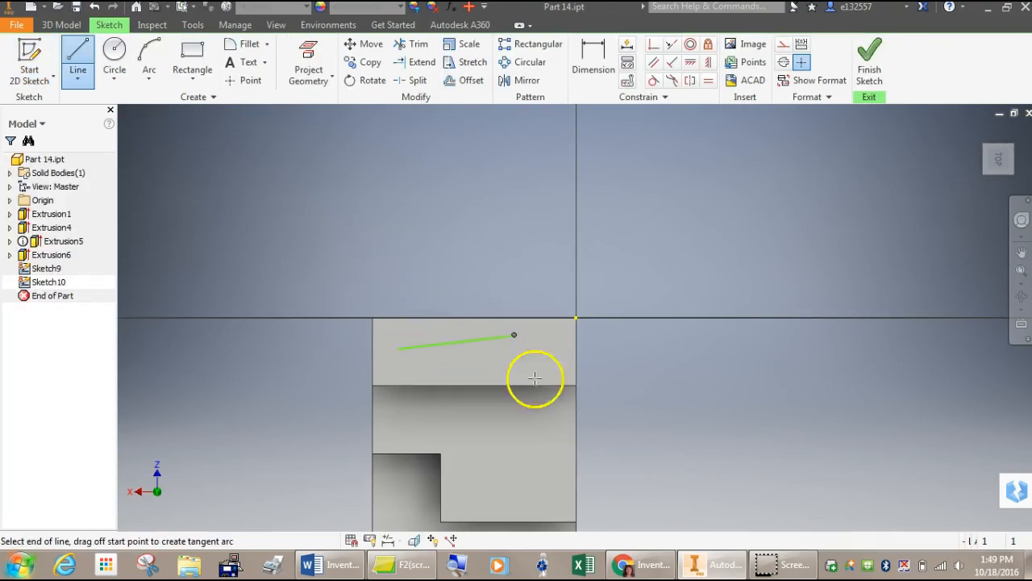
click(476, 371)
click(412, 347)
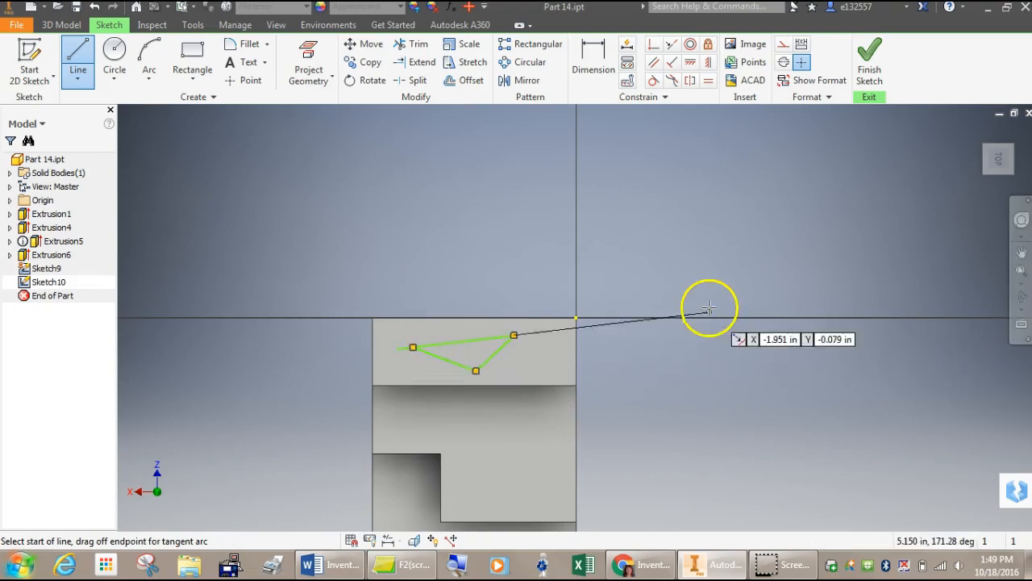
click(869, 57)
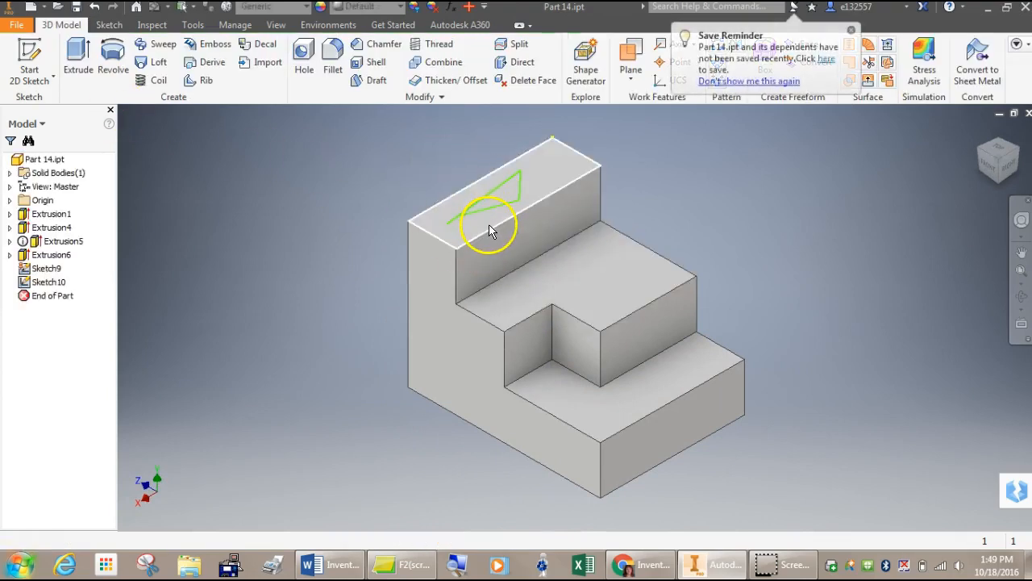
Extrude the triangular profile 1 in upward from the part's uppermost face.
key(e)
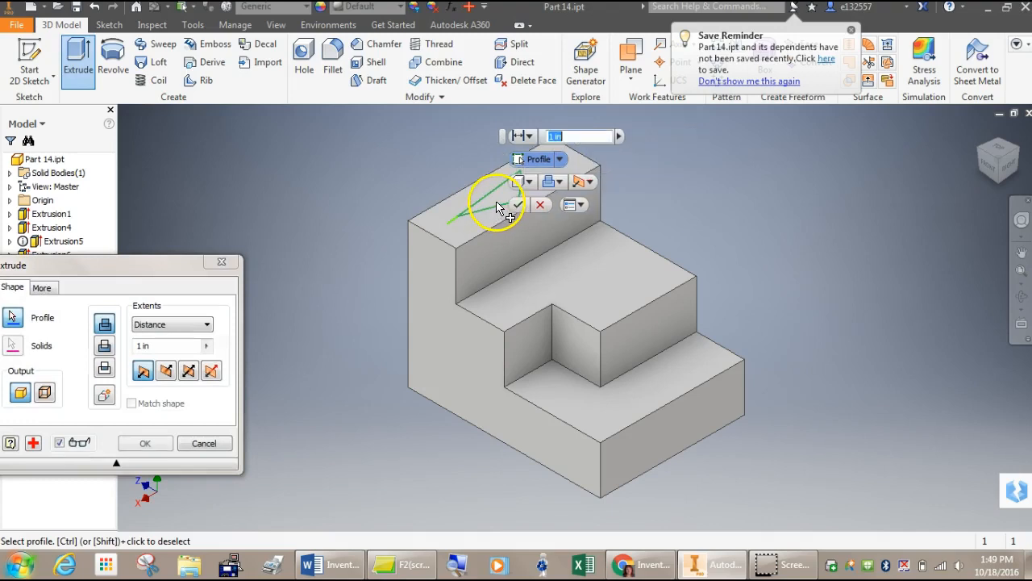
click(484, 202)
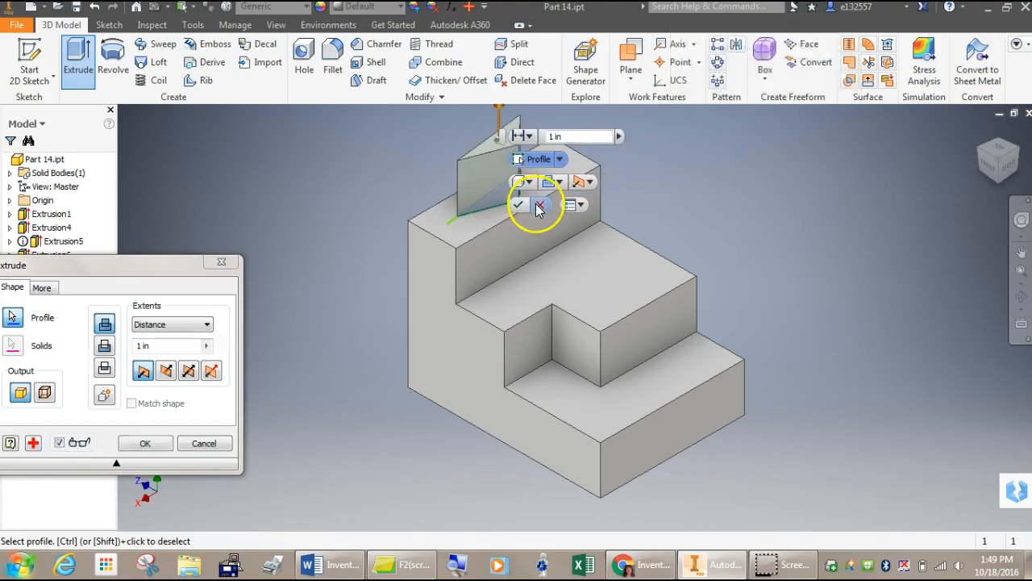
click(518, 205)
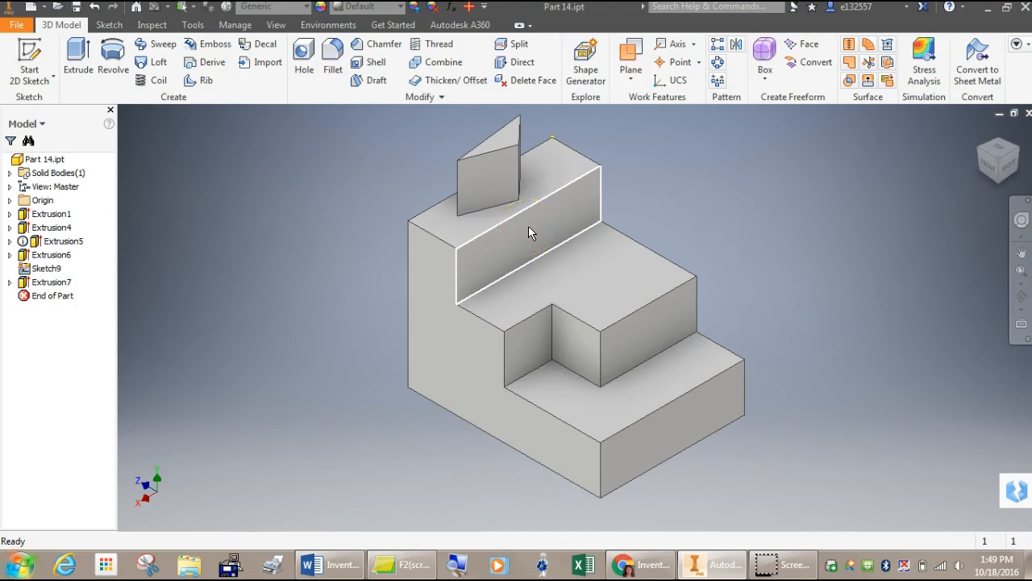
Try to start the Dimension command on the solid part outside a sketch, and return to the sticky note.
click(528, 233)
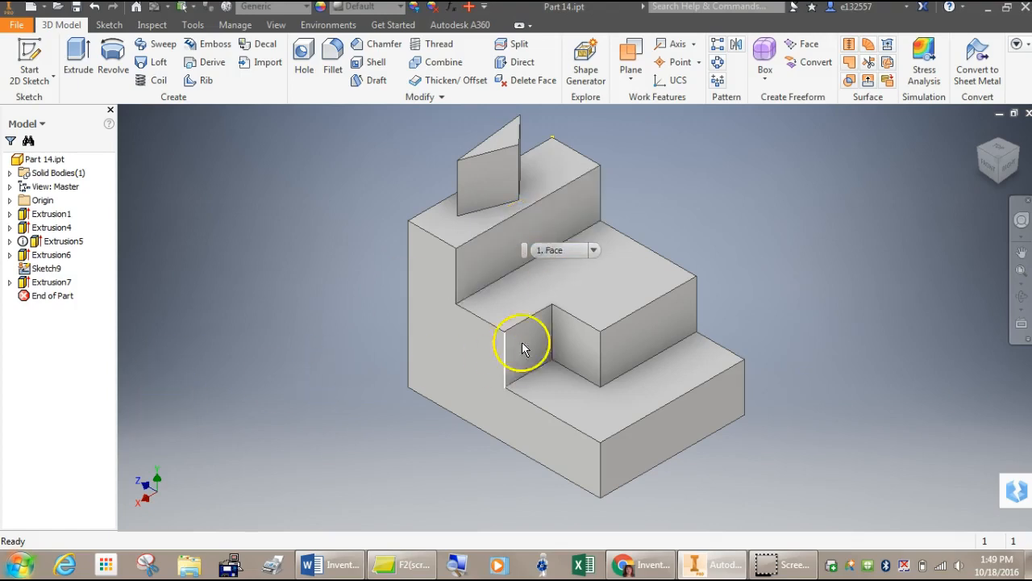
key(d)
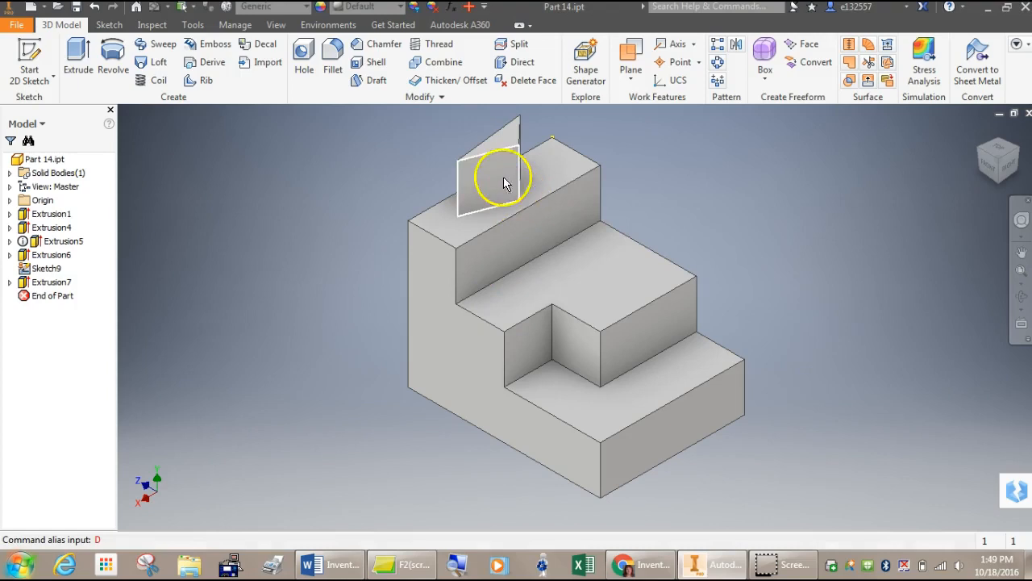
click(601, 188)
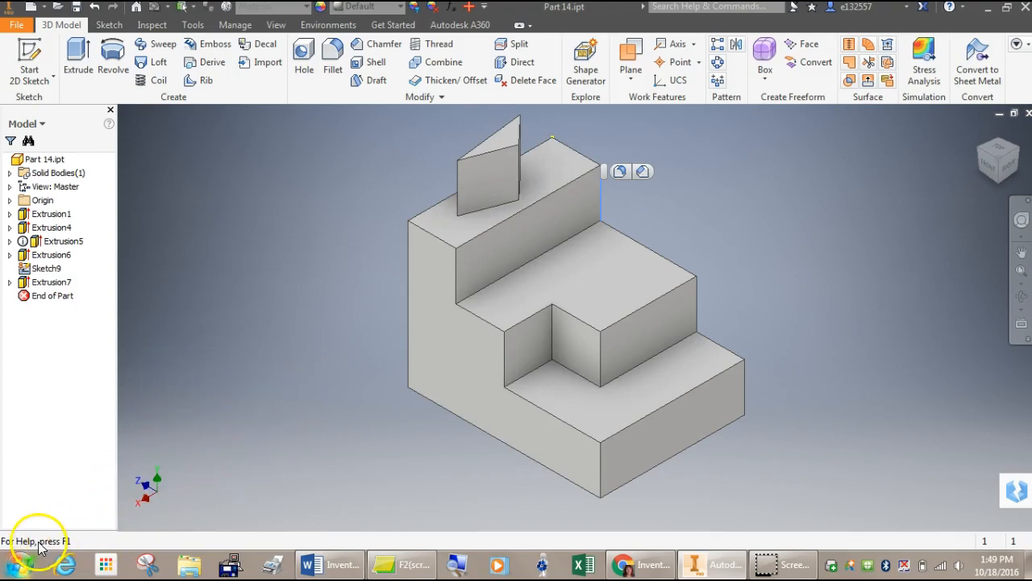
click(401, 564)
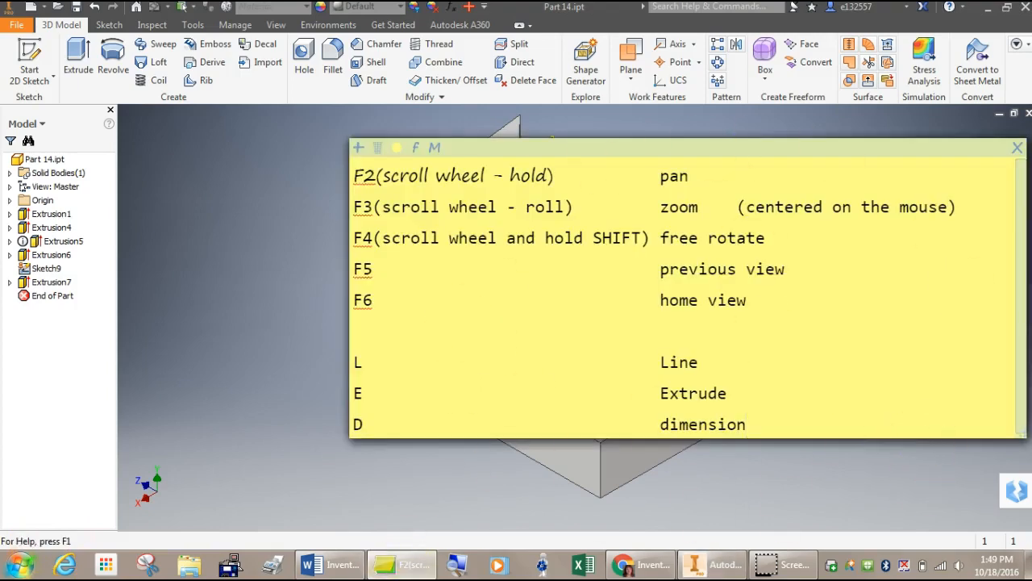